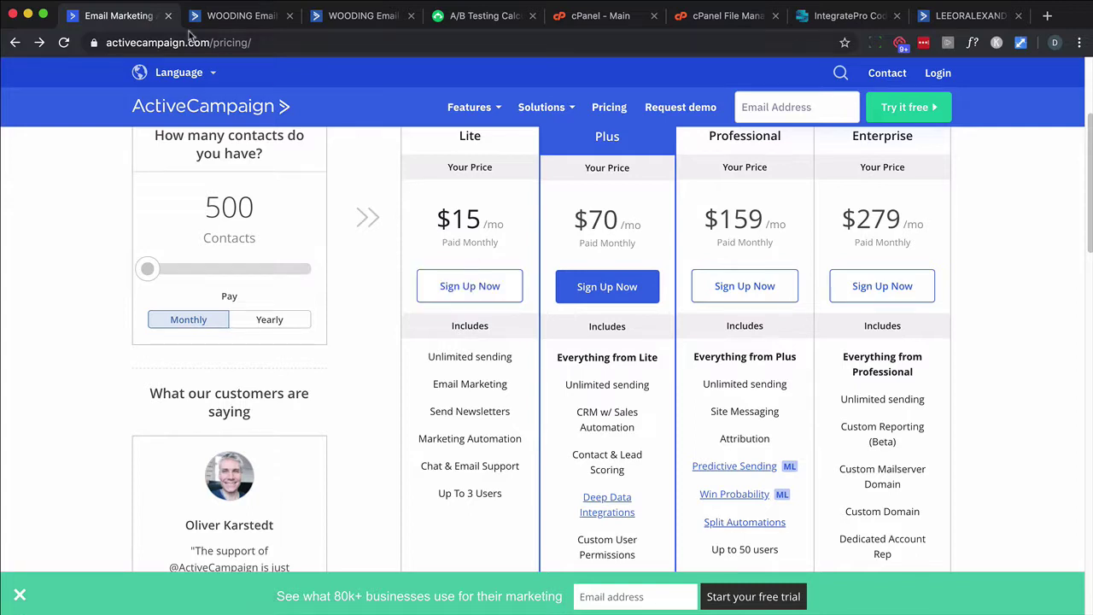
- In the Split Testing automation, add an even split into paths A and B set to split indefinitely
left_click(232, 19)
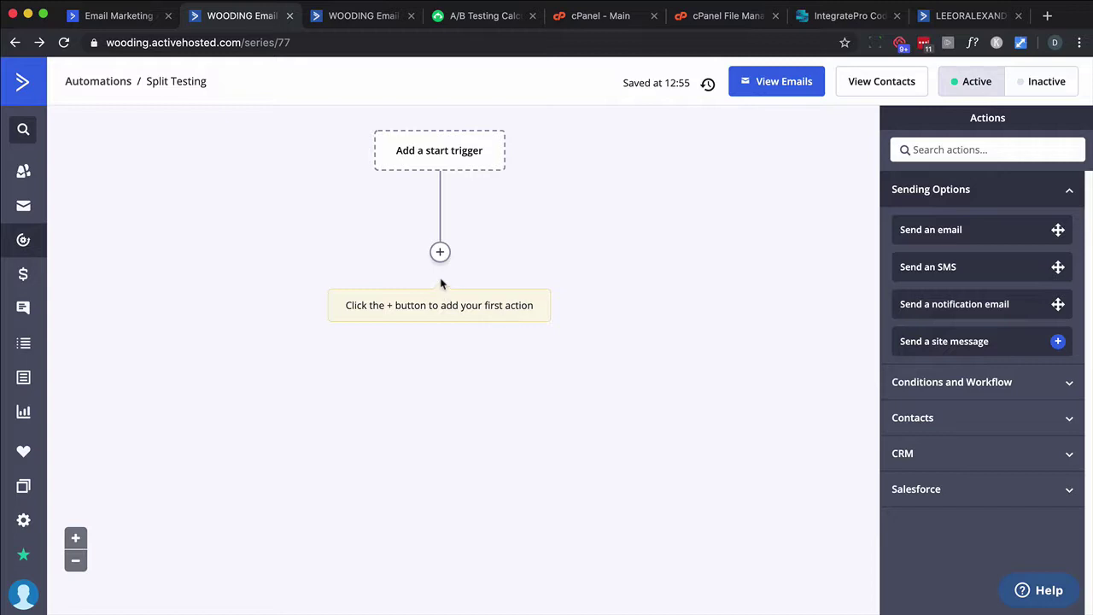
left_click(439, 252)
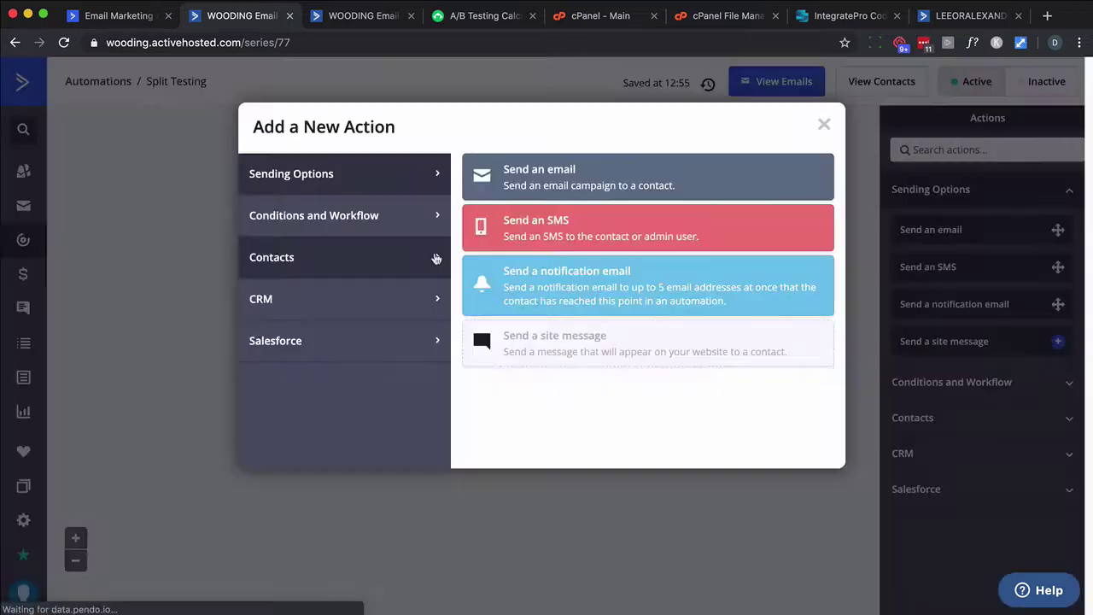
left_click(408, 225)
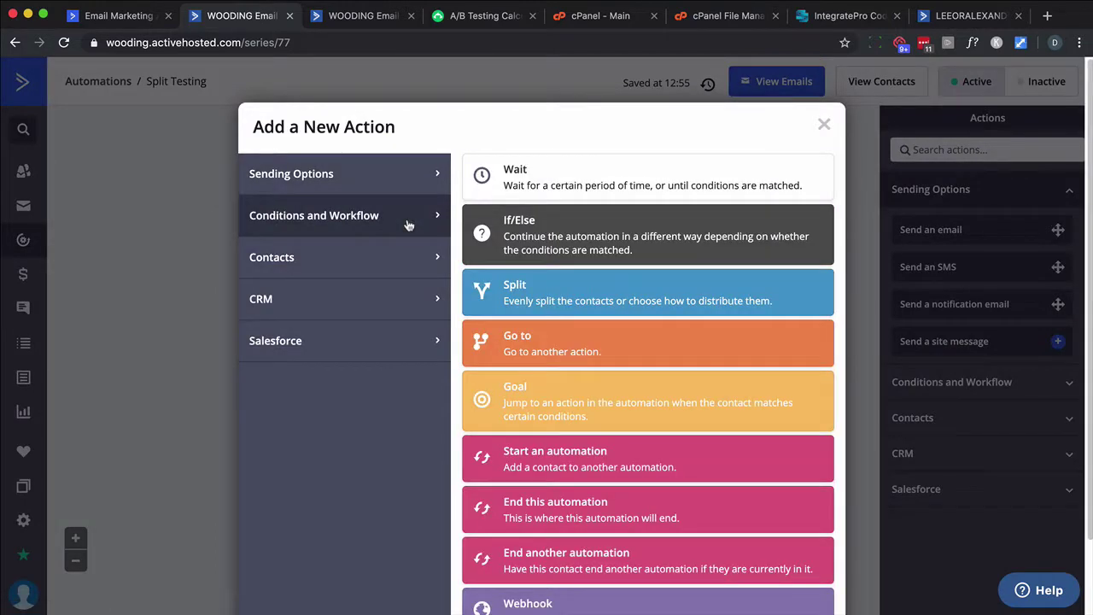
left_click(553, 300)
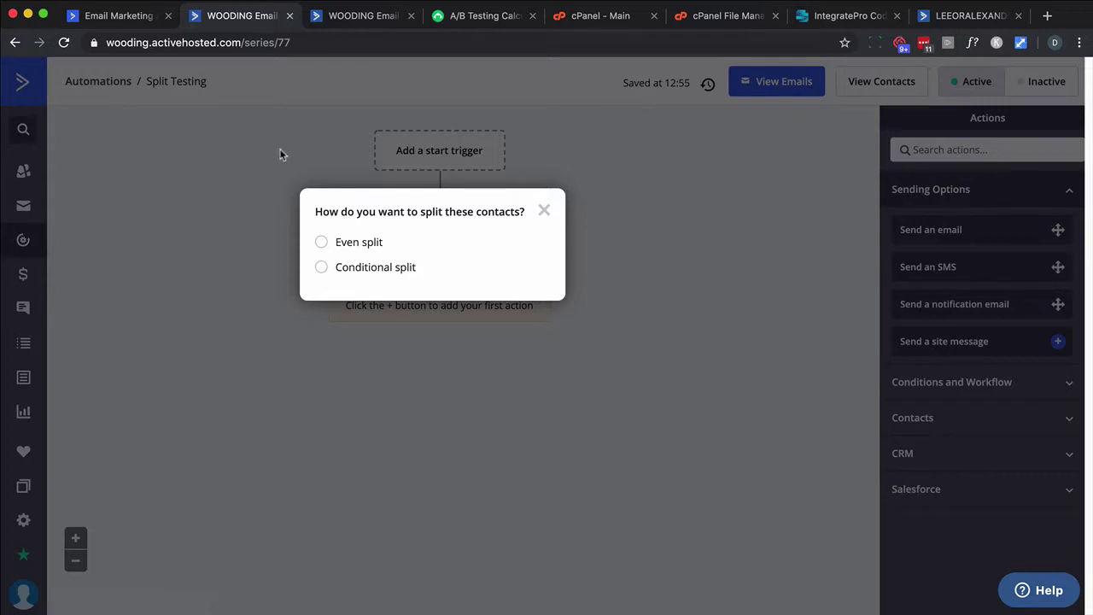
left_click(321, 243)
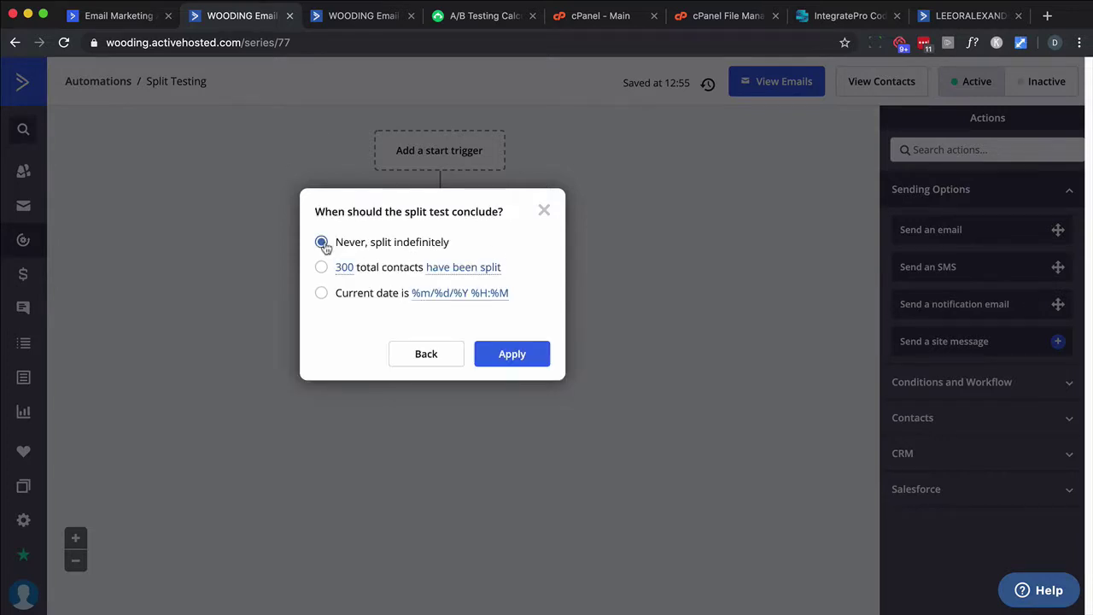
left_click(322, 268)
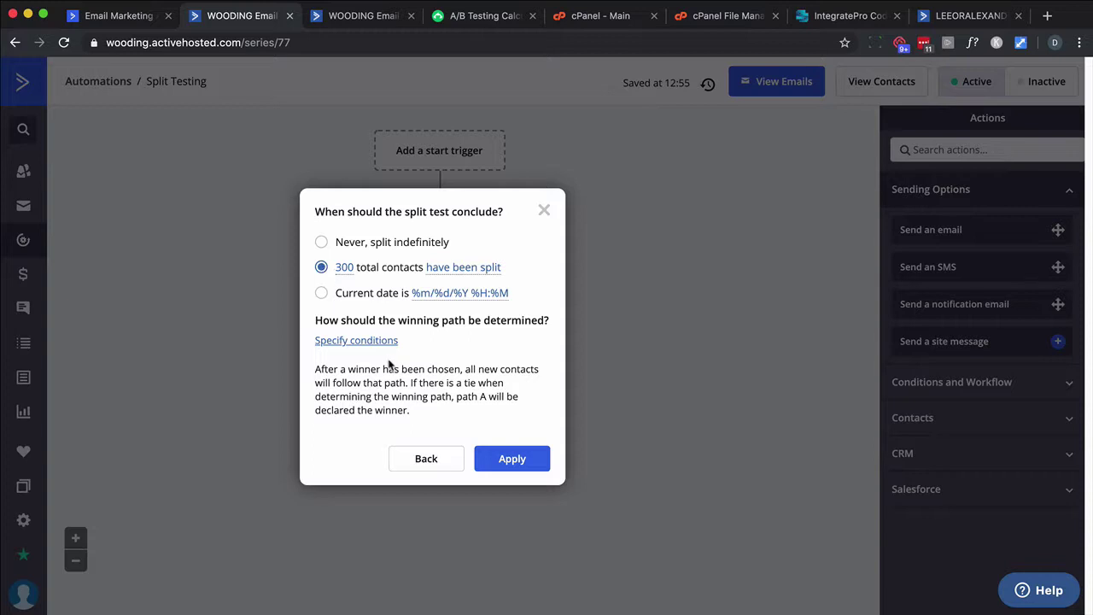
left_click(323, 298)
left_click(322, 244)
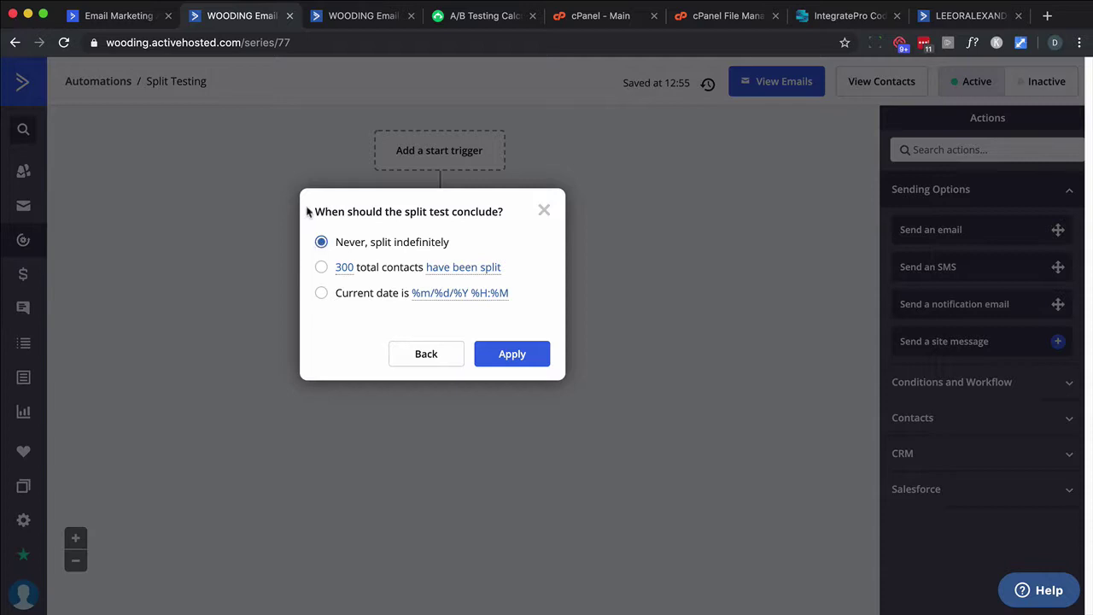
left_click(512, 354)
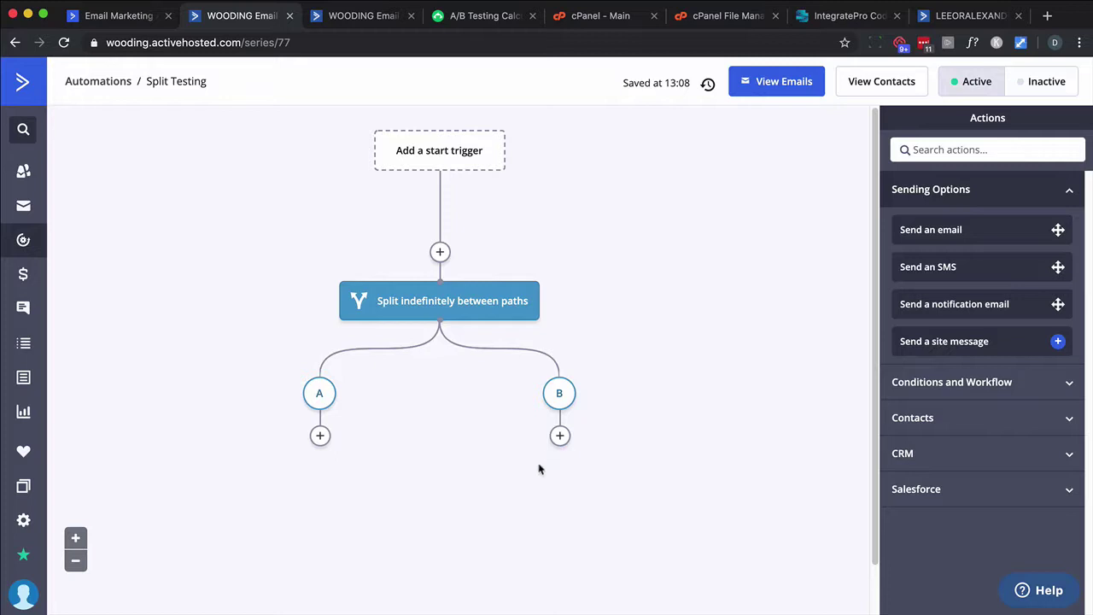
- Have path A send a new draft email named 'E1 - Subject 1'
left_click(319, 436)
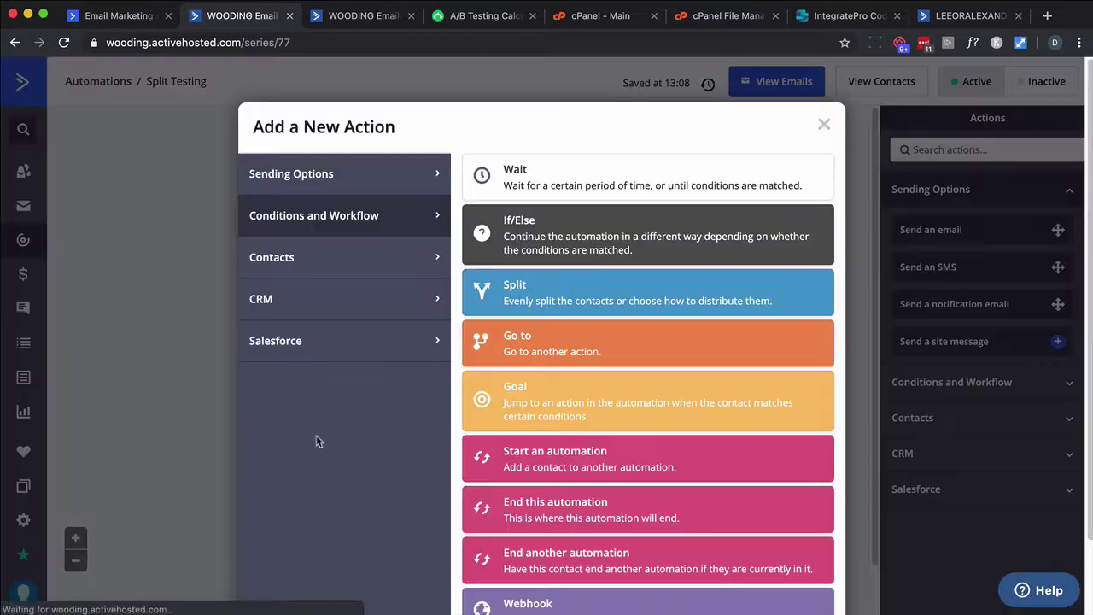
left_click(374, 182)
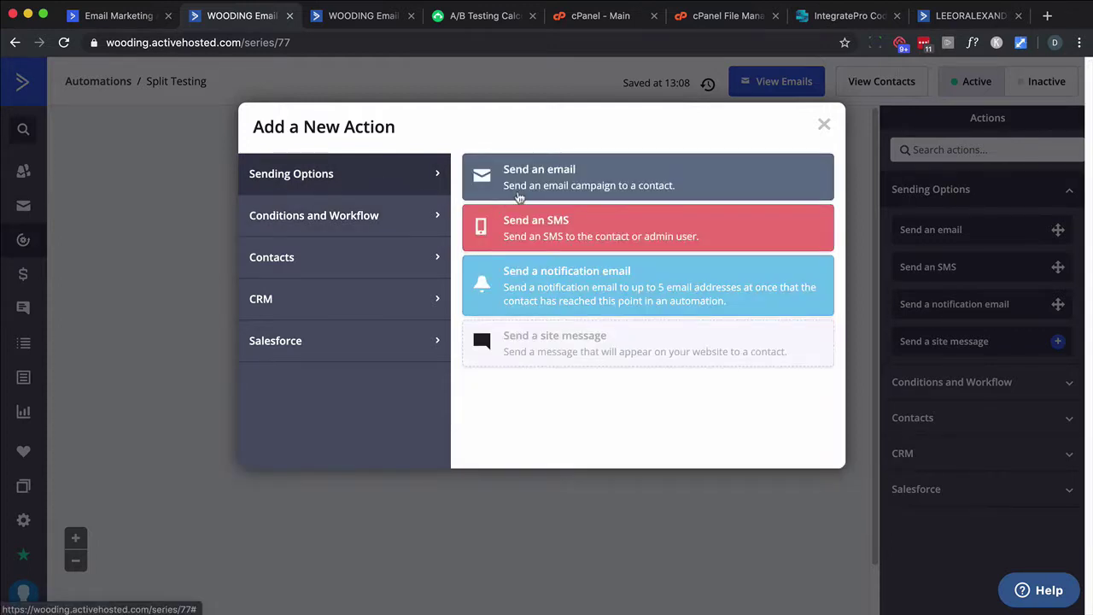
left_click(540, 167)
left_click(193, 434)
type("E1 - Subject 1")
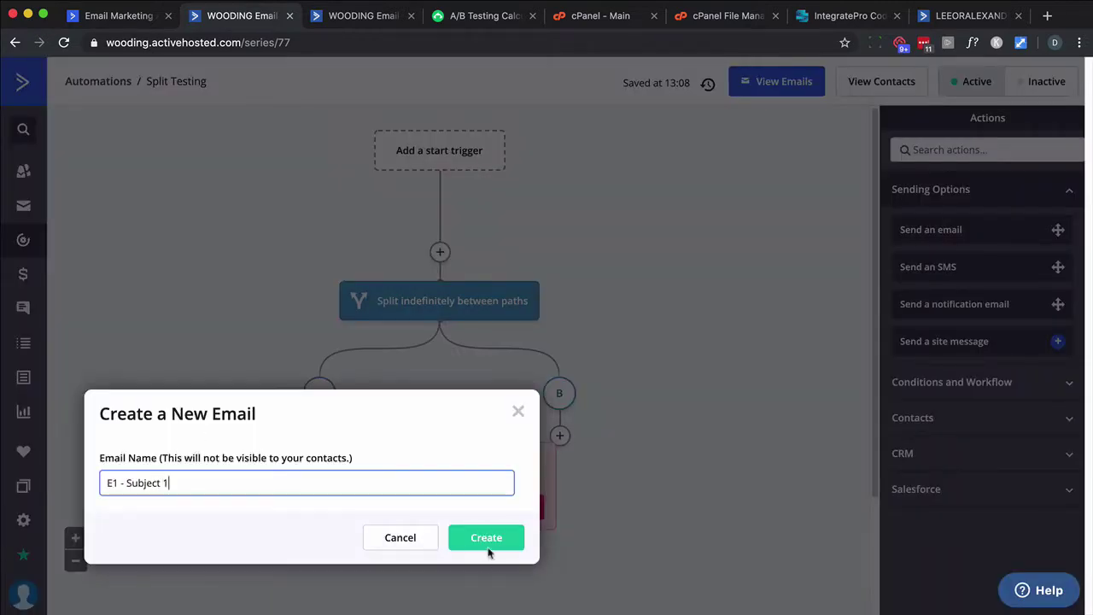
left_click(486, 540)
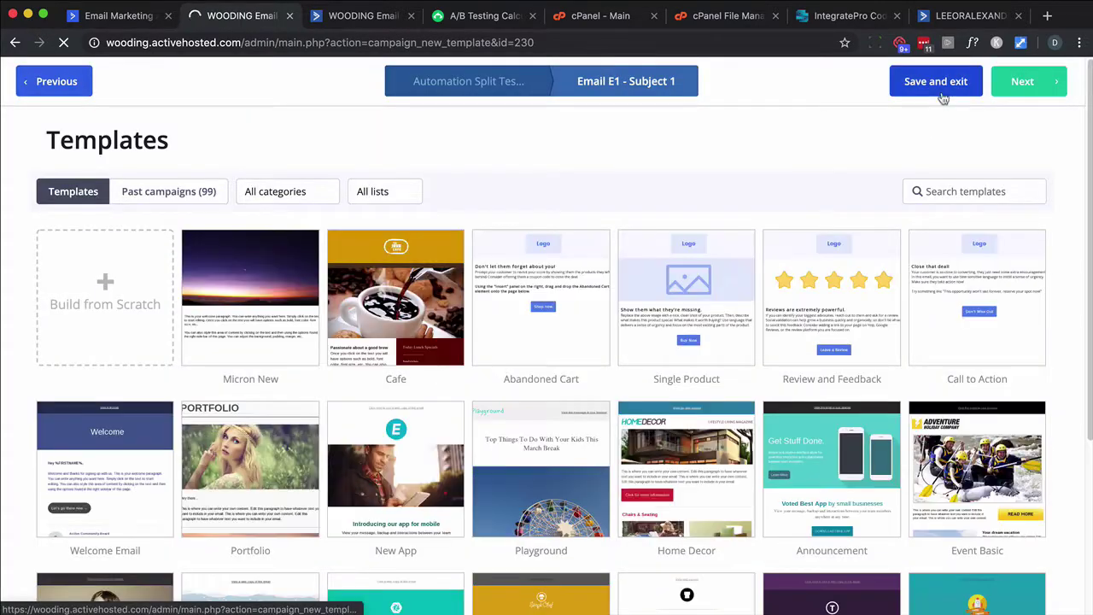
left_click(944, 86)
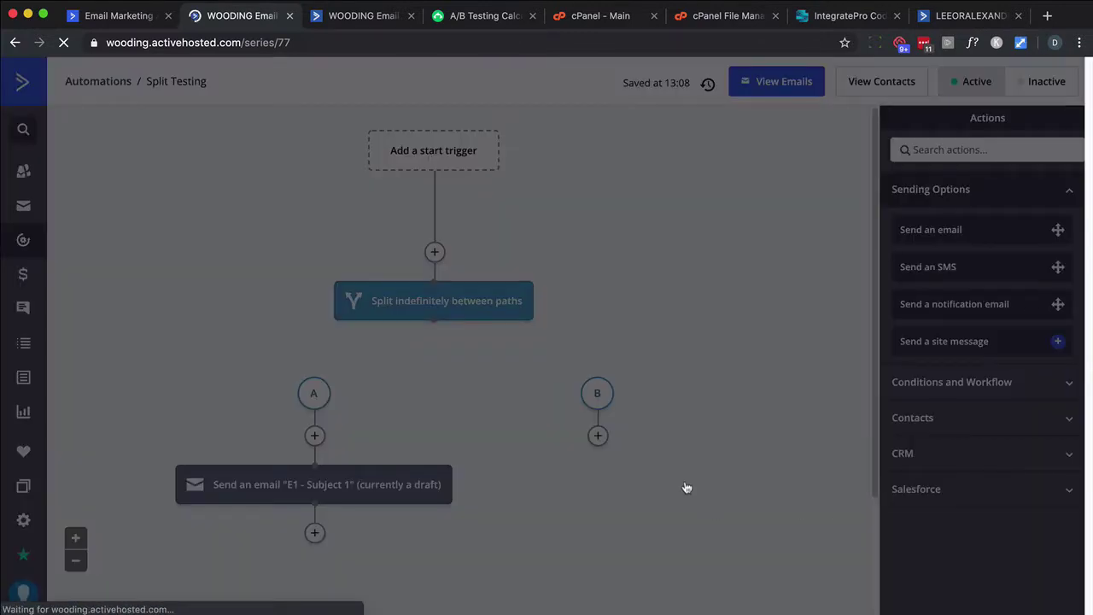
left_click(480, 537)
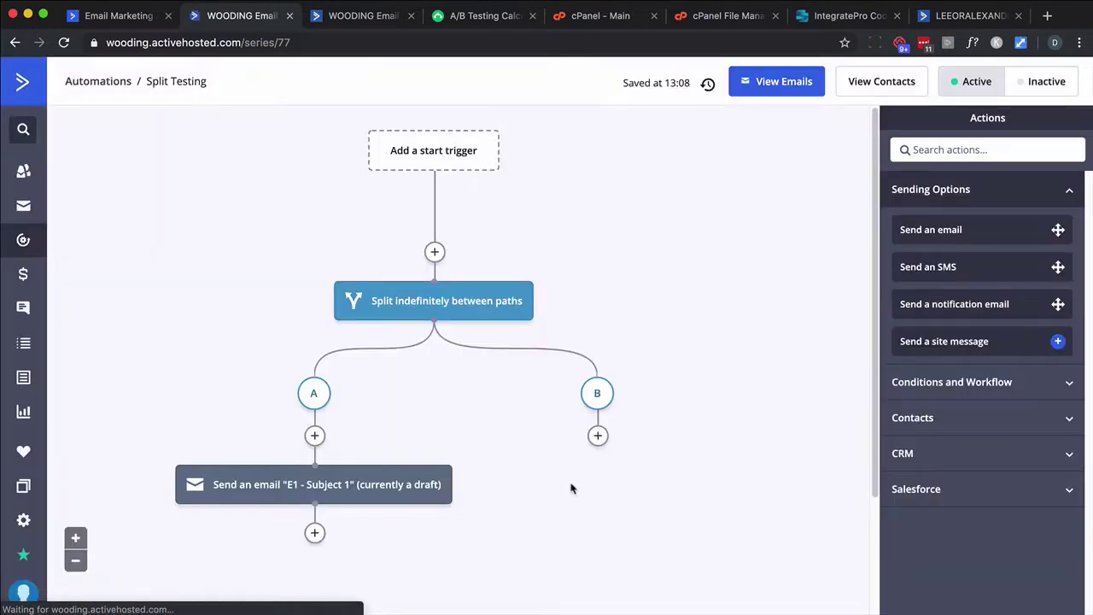
- Have path B send a new draft email named 'E2 - Subject 2'
left_click(598, 436)
left_click(510, 183)
left_click(472, 439)
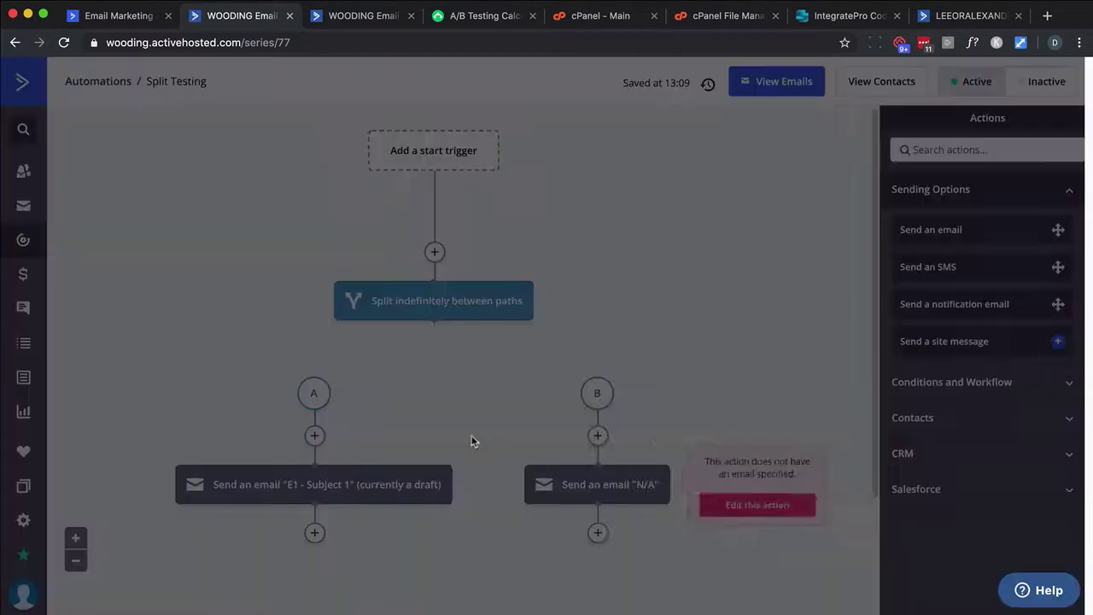
left_click(445, 475)
type("E2 - Subject 2")
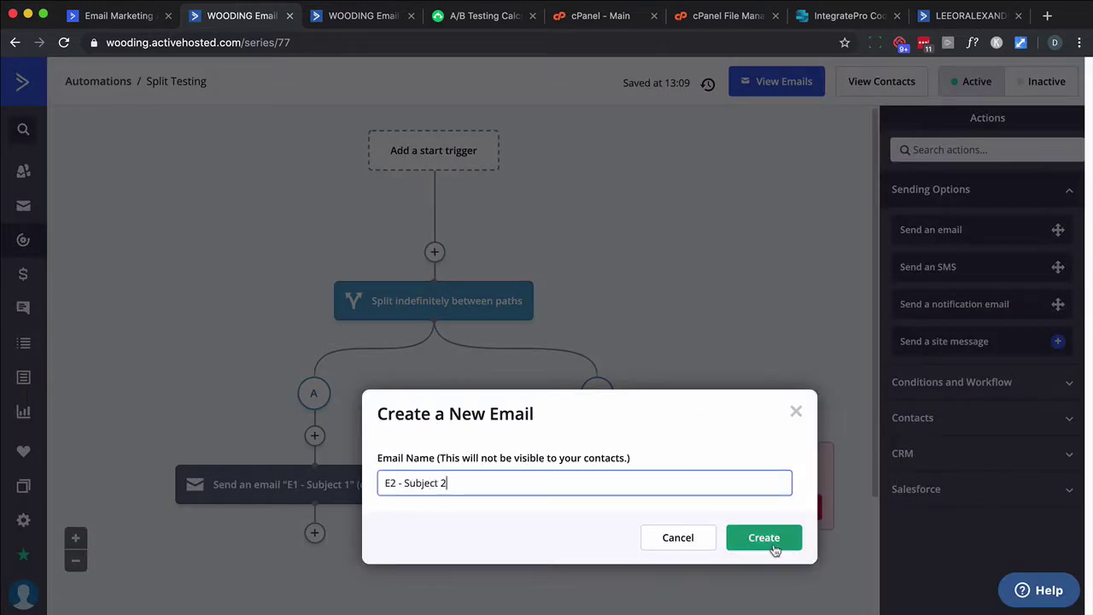
left_click(773, 547)
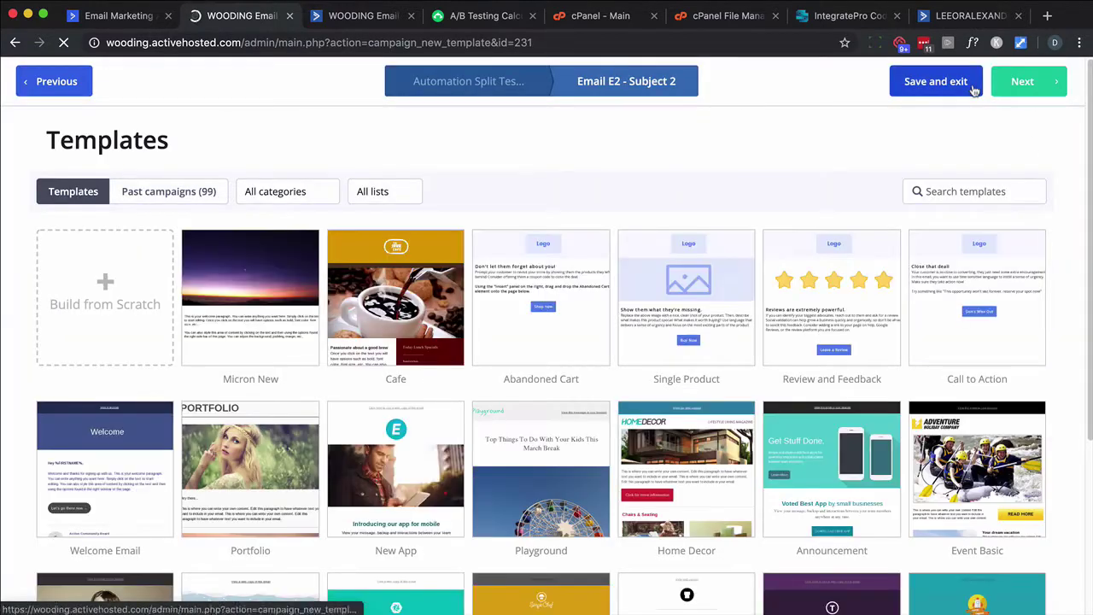
left_click(973, 85)
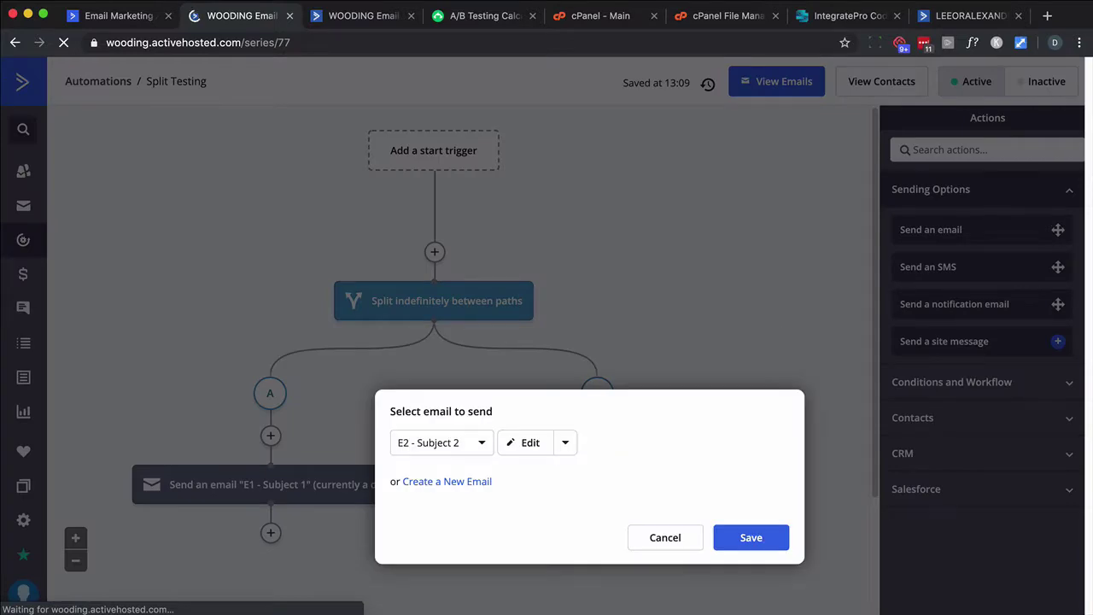
left_click(756, 541)
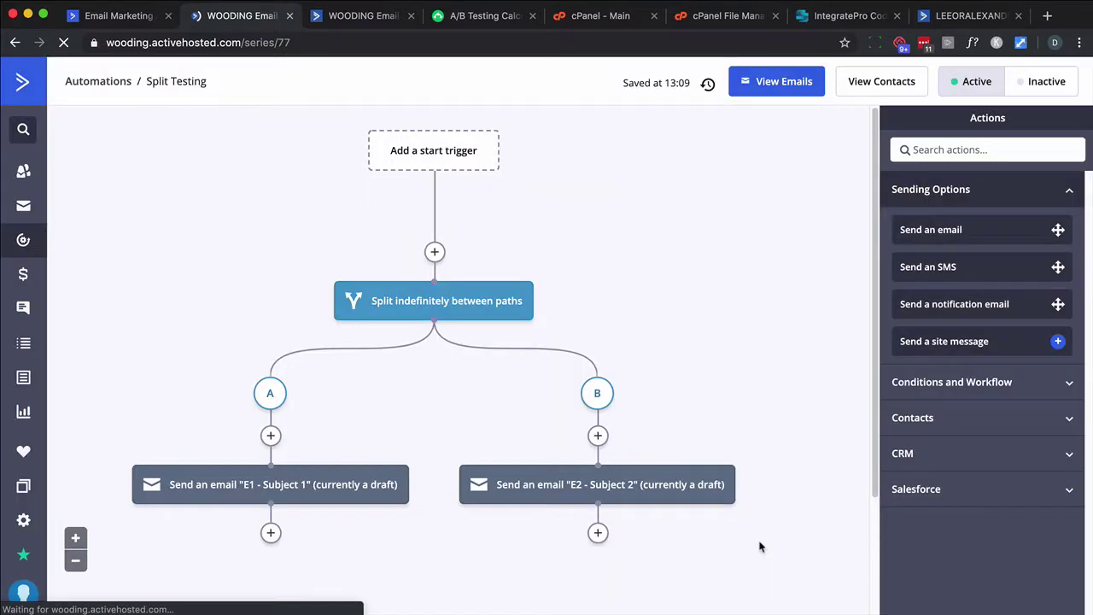
- Add a 1-day wait after the E1 email and after the E2 email
left_click(270, 533)
left_click(313, 214)
left_click(647, 176)
left_click(128, 561)
left_click(381, 589)
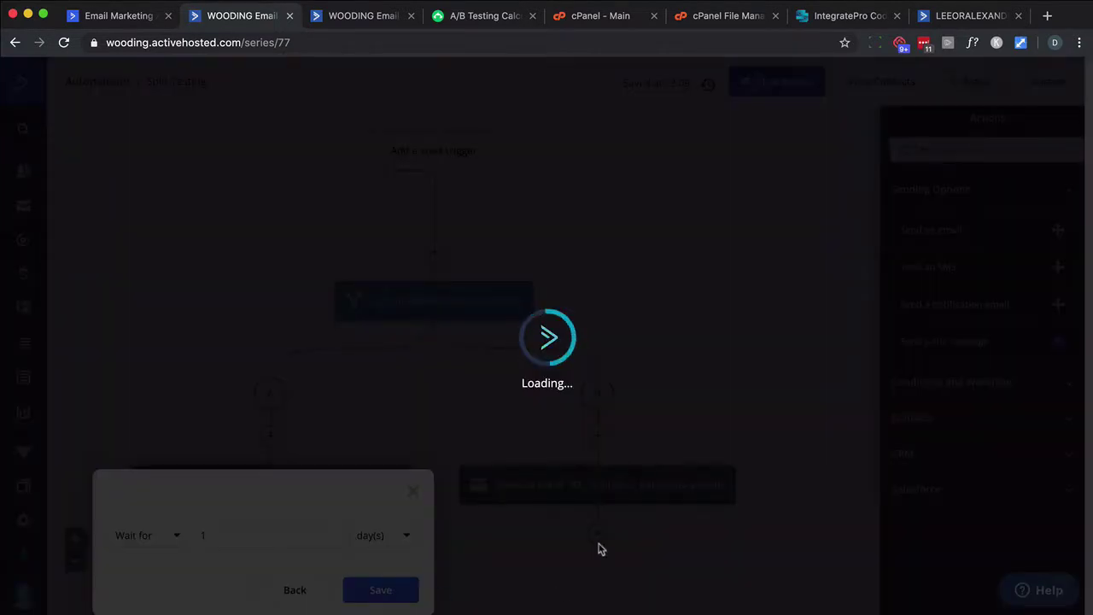
left_click(602, 541)
left_click(517, 175)
left_click(580, 523)
left_click(686, 586)
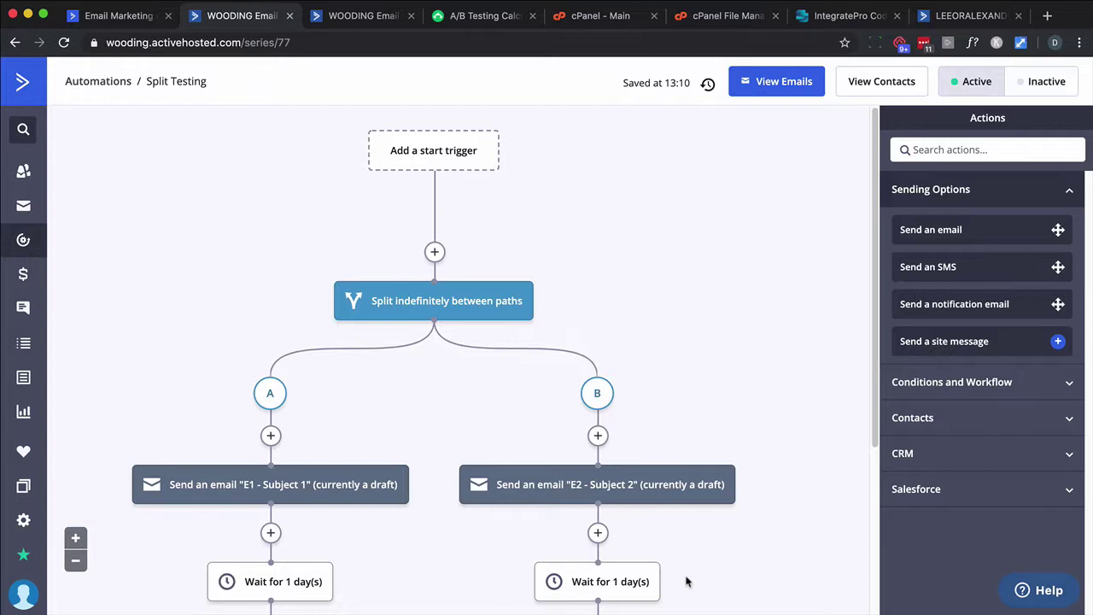
mouse_move(258, 487)
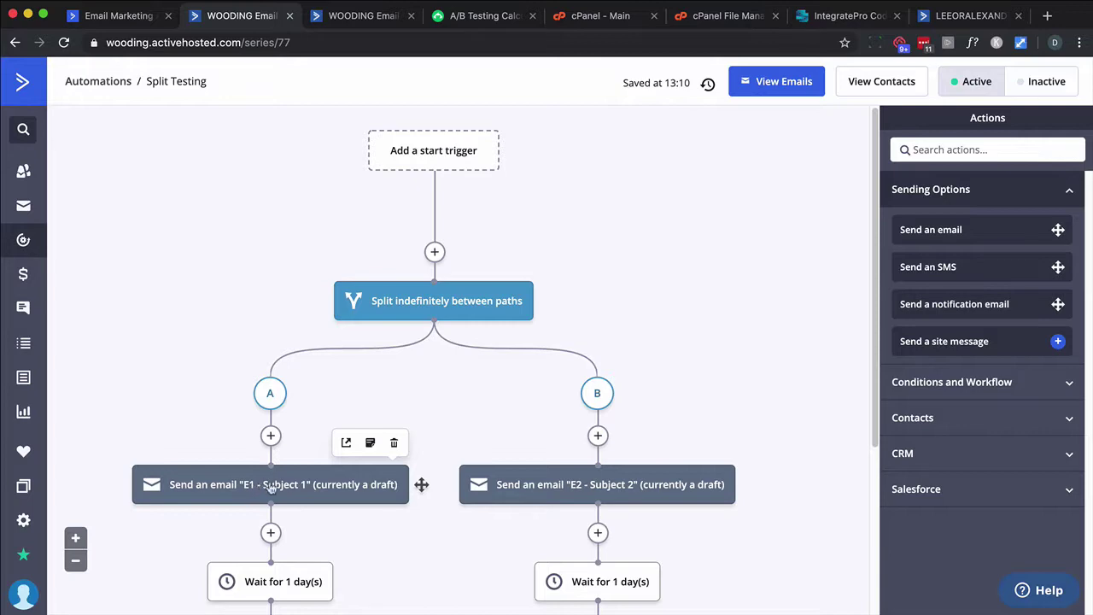
- Scroll through the 30 Day Challenge automation's emails and pan across its split paths A and B
key("super+9")
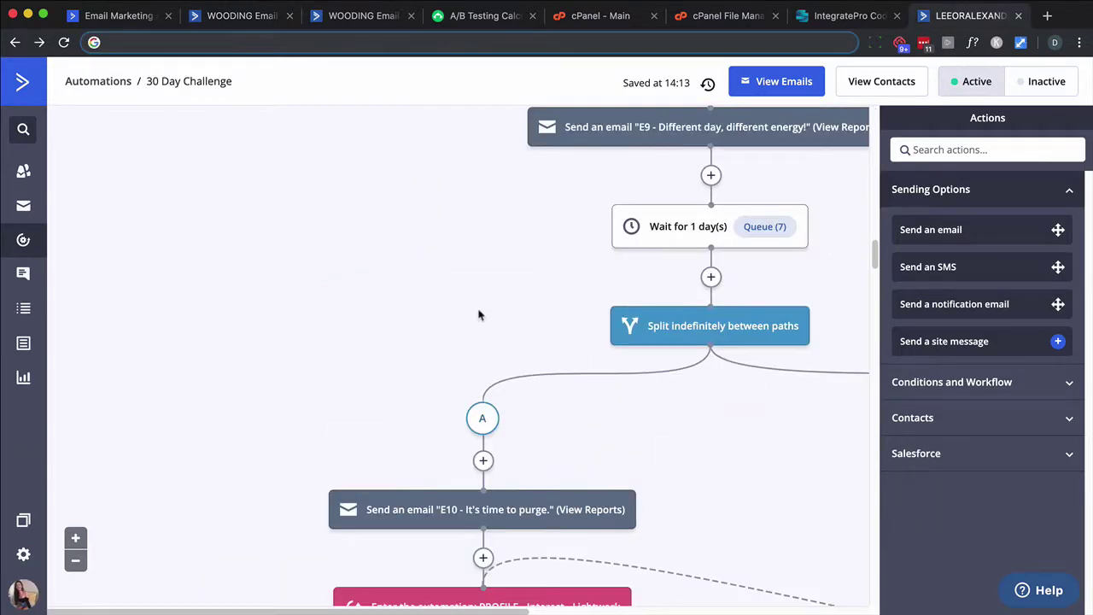
scroll(478, 312, "up", 5)
scroll(477, 314, "up", 4)
scroll(477, 315, "up", 10)
scroll(480, 316, "down", 3)
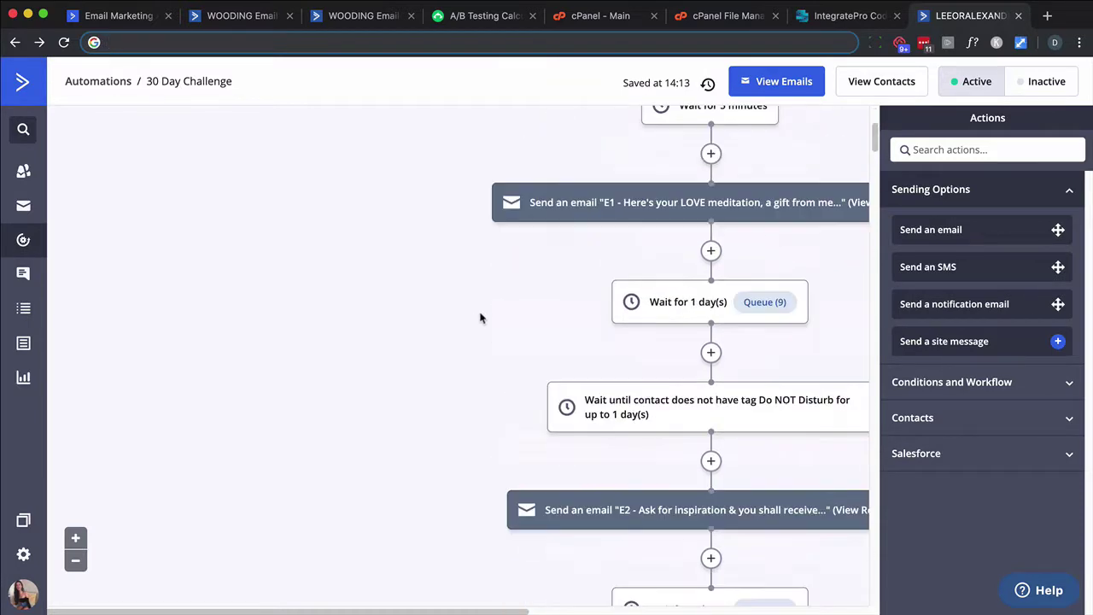
scroll(481, 317, "down", 2)
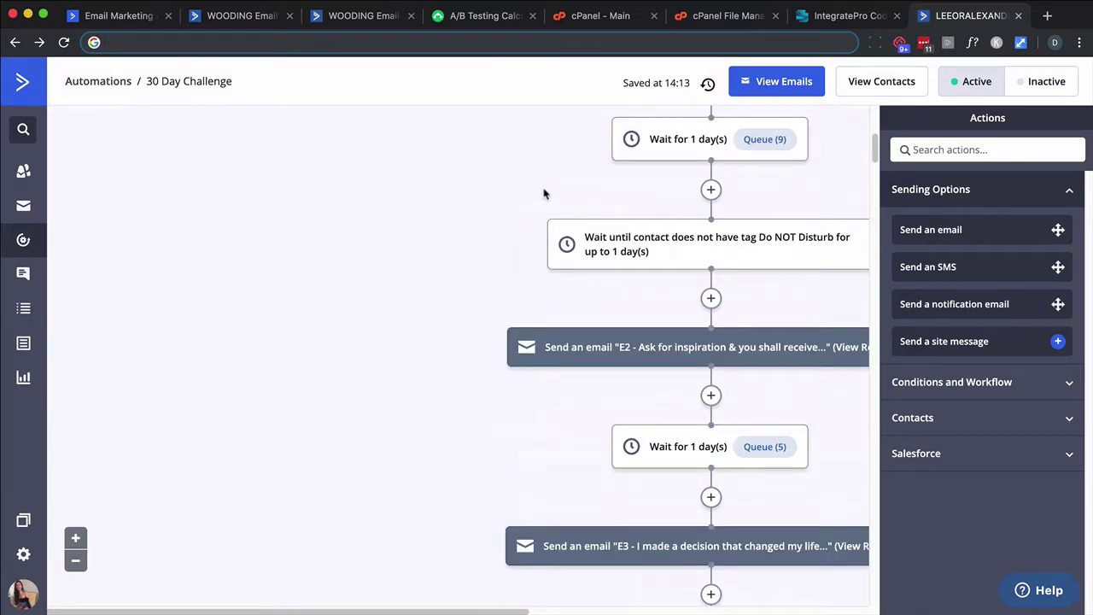
scroll(543, 192, "down", 5)
scroll(545, 191, "down", 12)
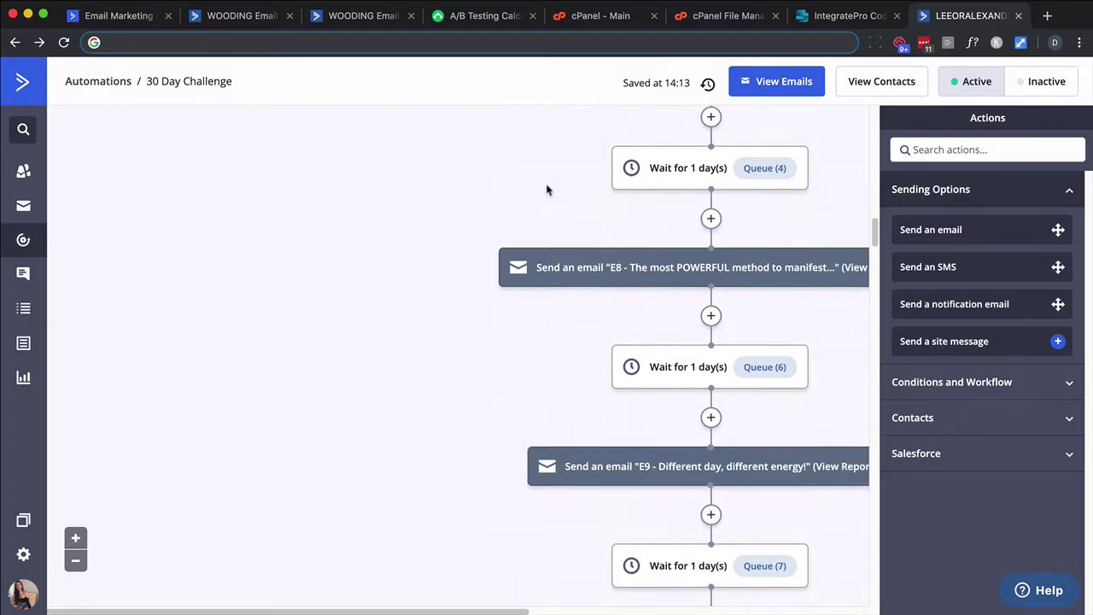
scroll(548, 189, "down", 2)
scroll(547, 189, "down", 2)
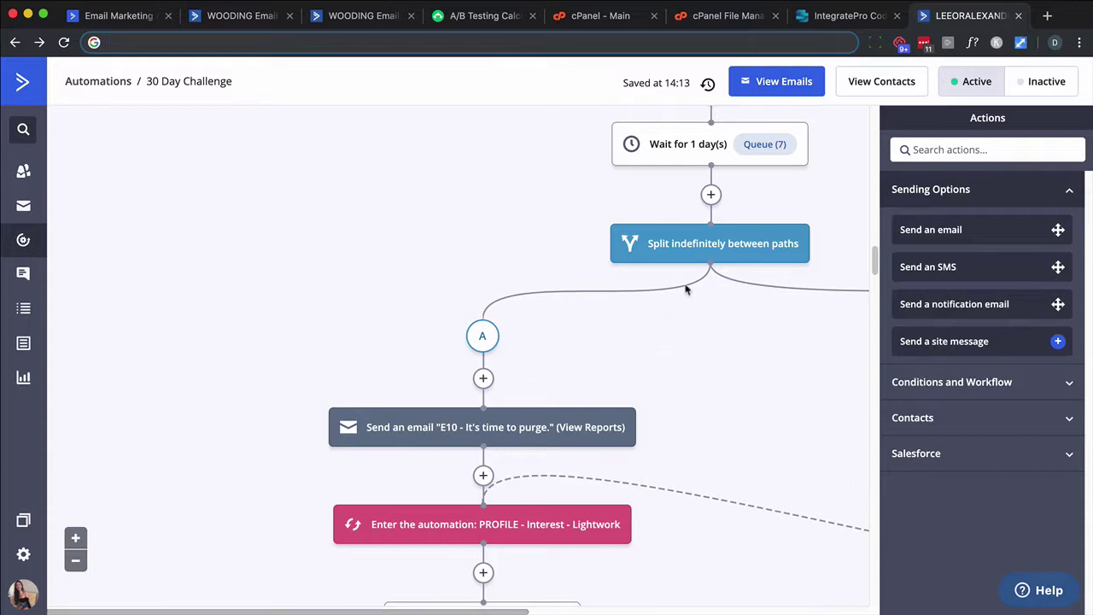
left_click_drag(491, 612, 667, 608)
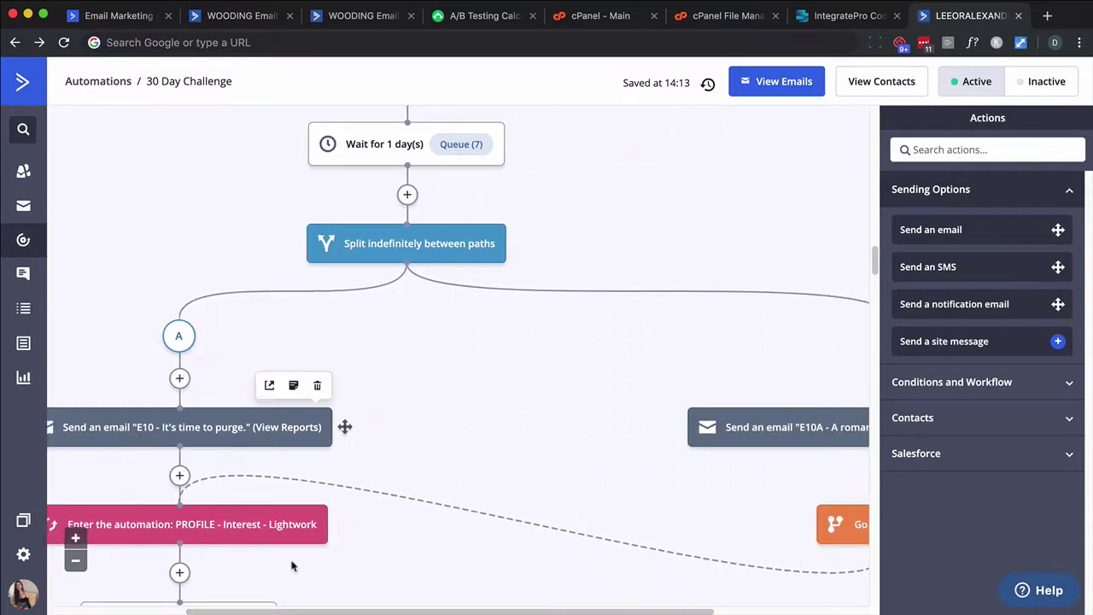
left_click_drag(366, 611, 525, 612)
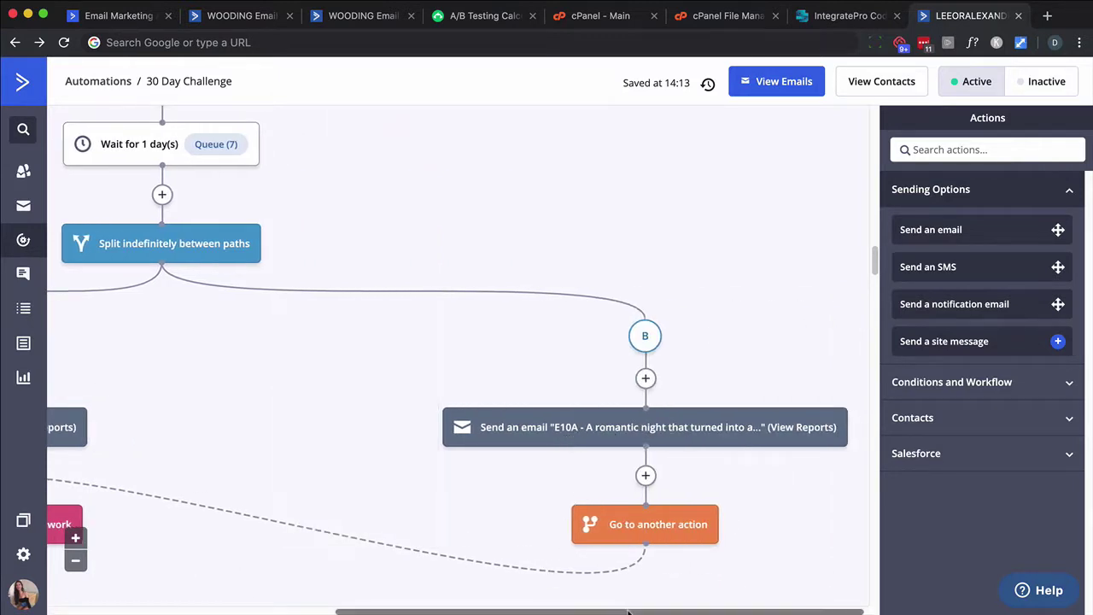
left_click_drag(632, 611, 394, 612)
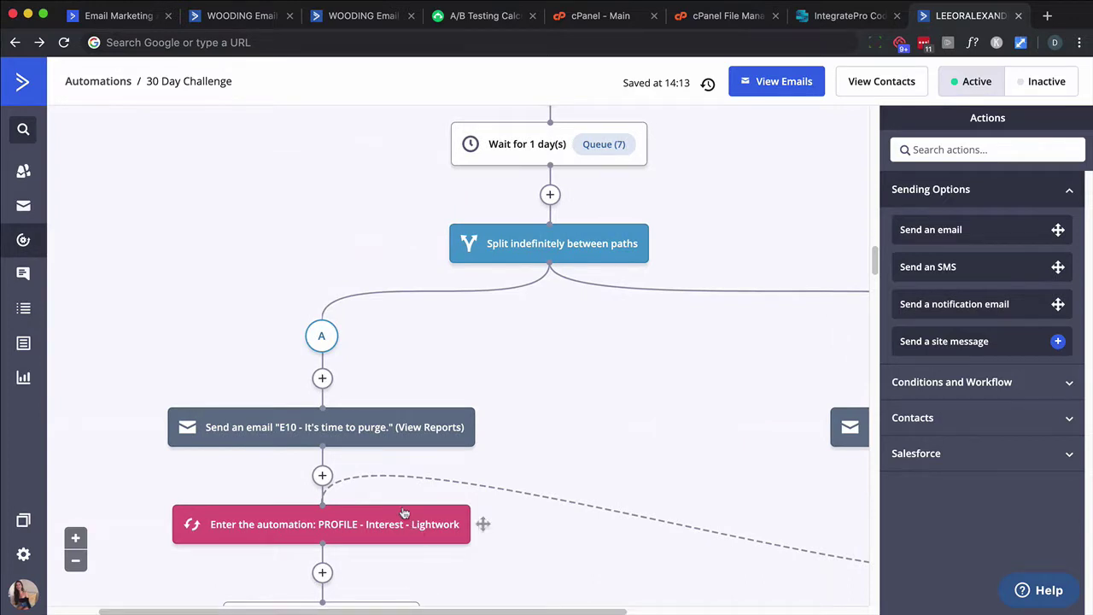
mouse_move(377, 510)
left_click(428, 428)
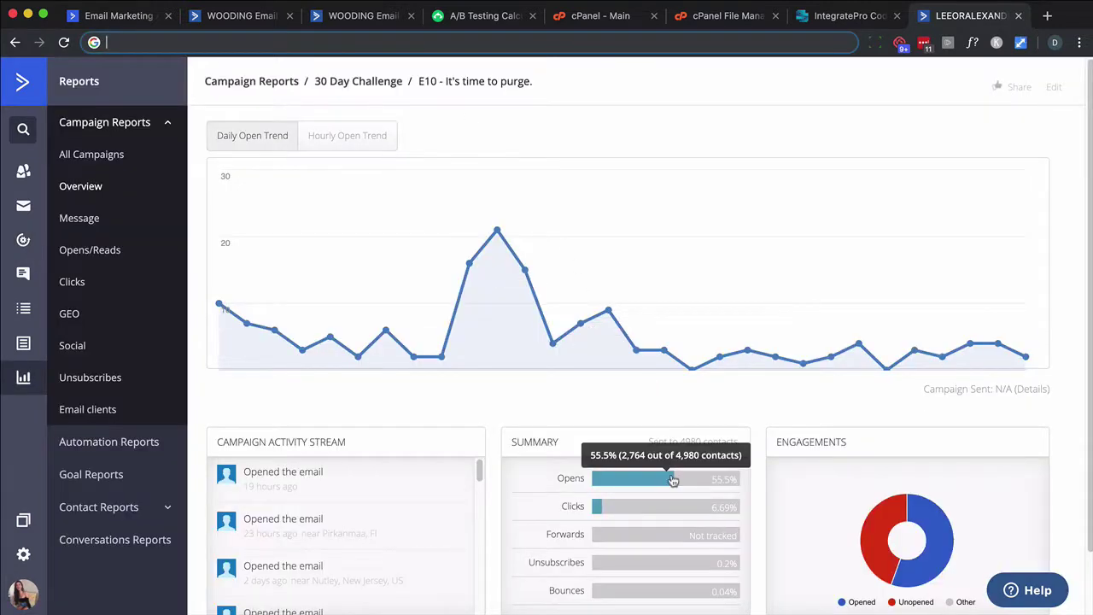
- Review the SurveyMonkey A/B testing calculator's significance result and its Hypothesis info
mouse_move(673, 485)
left_click(484, 17)
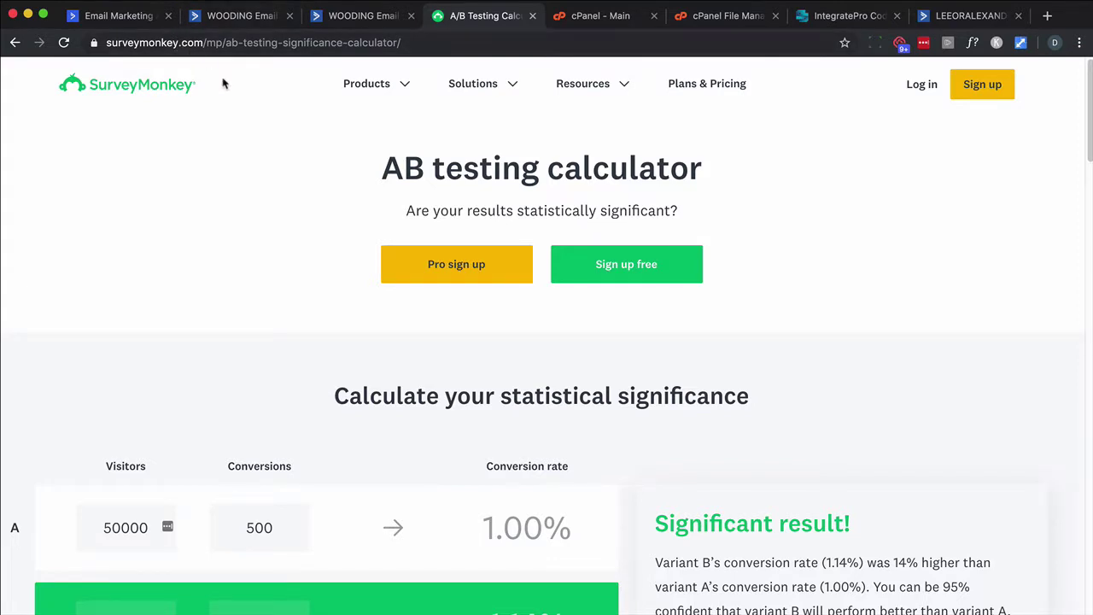
scroll(223, 82, "down", 1)
scroll(223, 83, "down", 3)
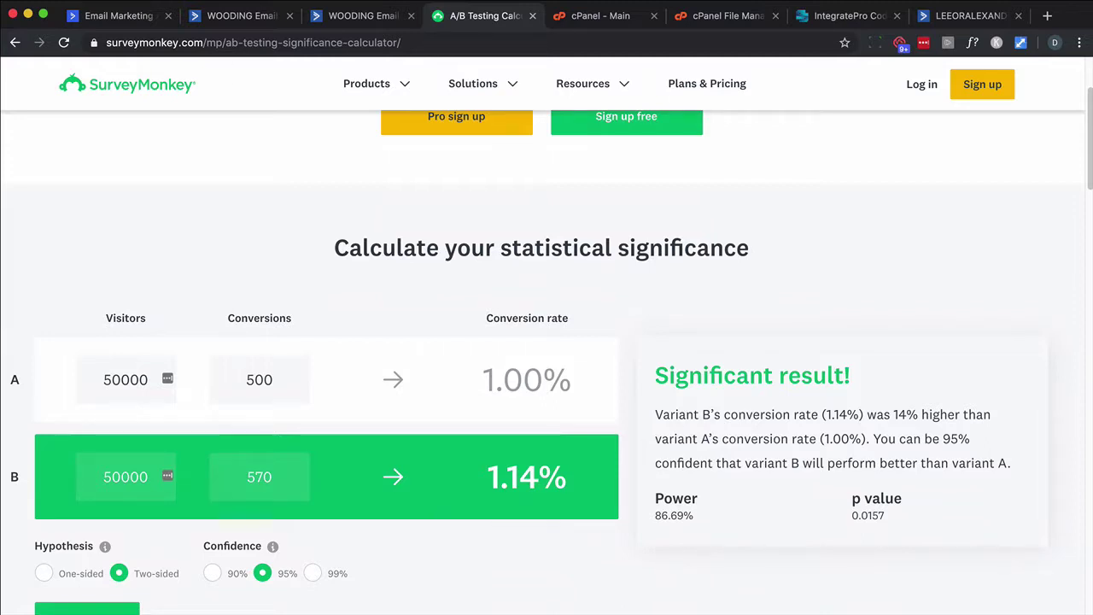
mouse_move(104, 547)
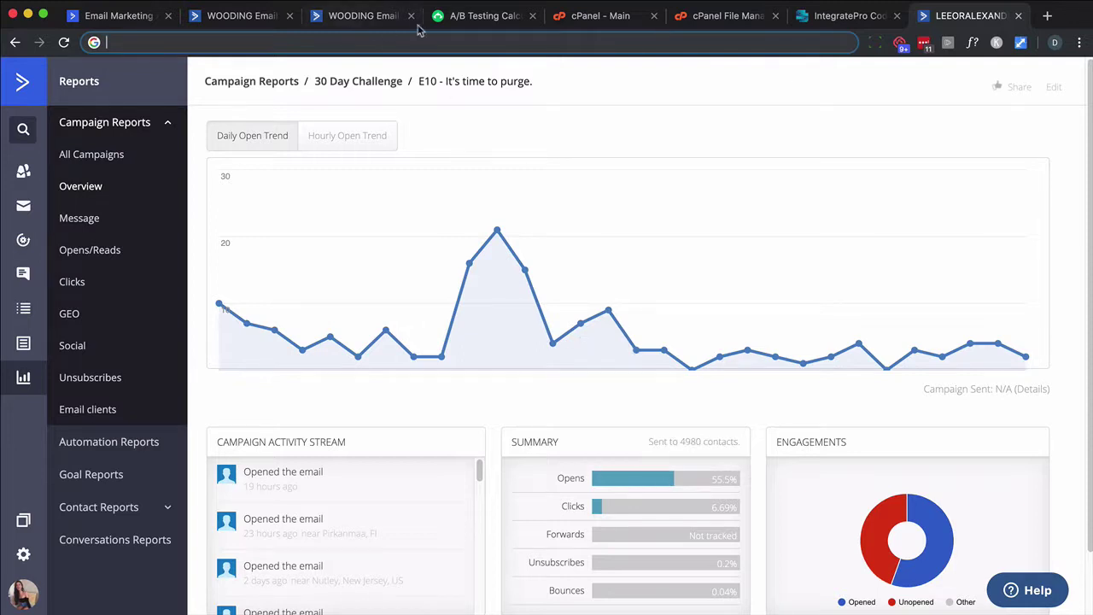
- View the E10A campaign report showing 54.84% opens, 323 of 589 contacts
left_click(459, 17)
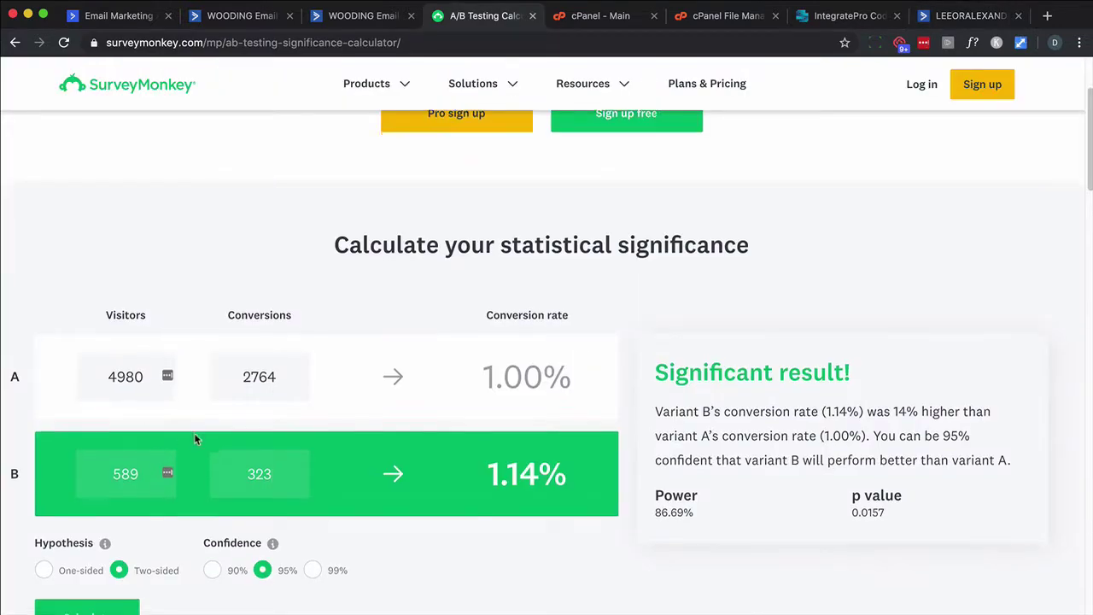
- Calculate significance of 2764/4980 opens versus 323/589, giving not significant (p 0.6202)
scroll(194, 439, "down", 2)
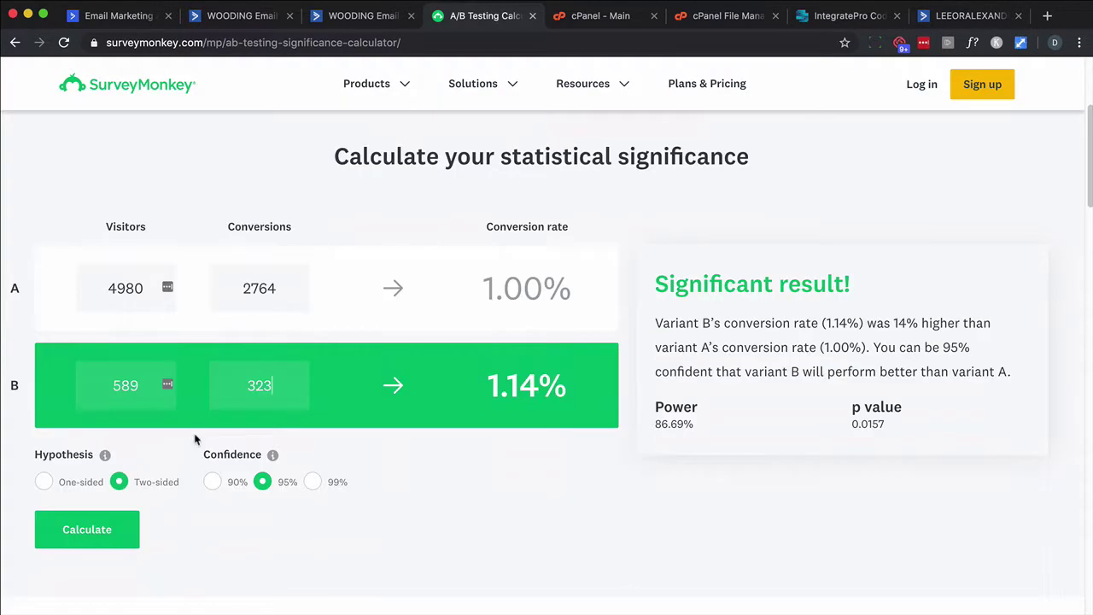
left_click(95, 531)
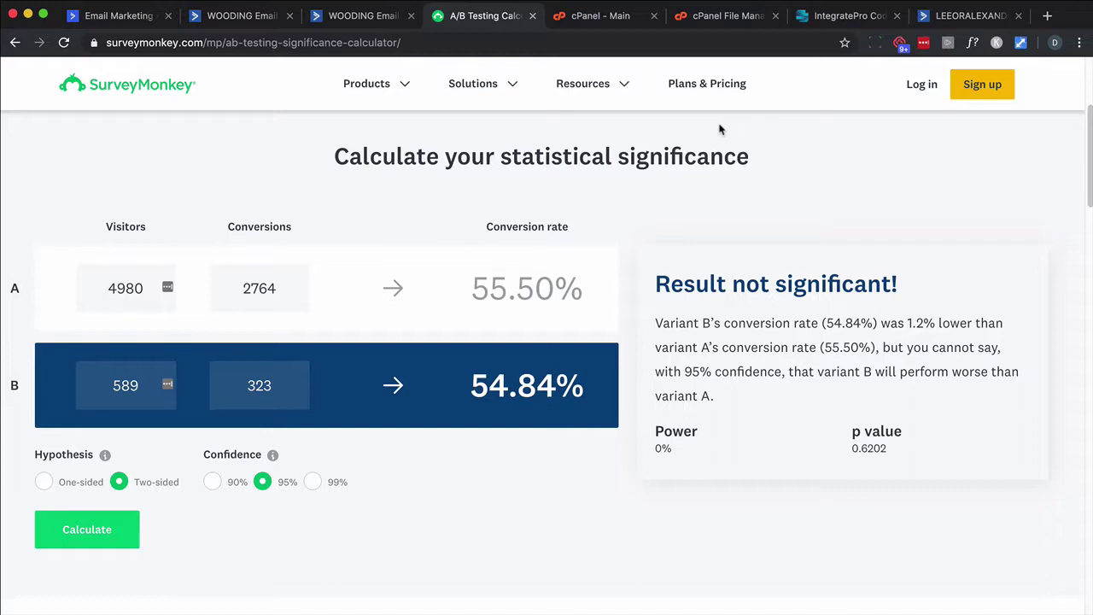
- Return to the Split Testing automation with paths A and B sending E1 and E2
left_click(239, 19)
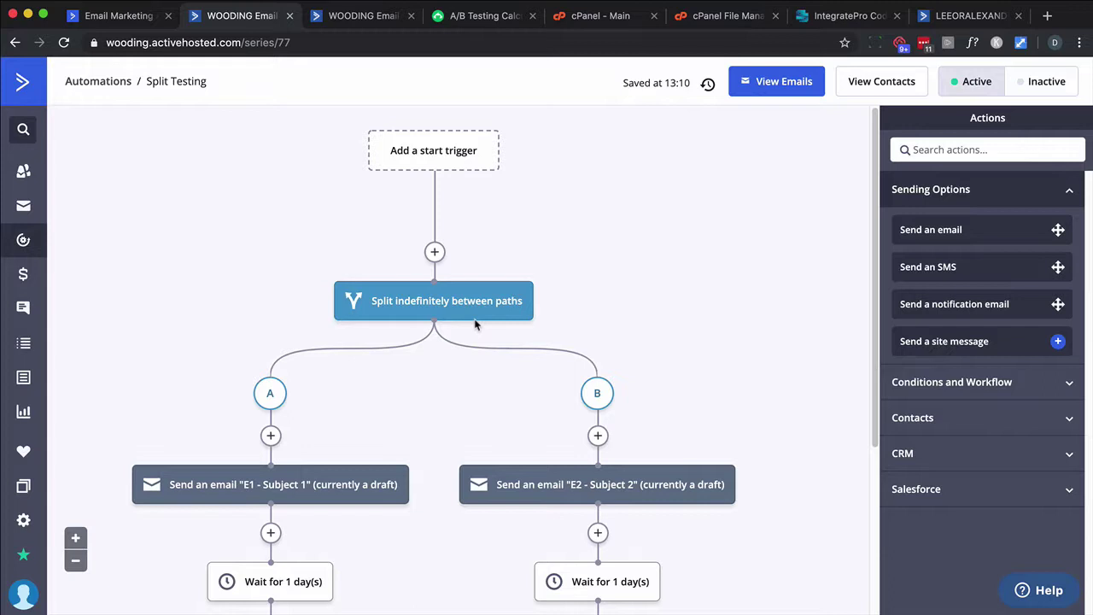
- Select the whole PHP split-tagging script on the IntegratePro codeshare page, from <?php to the last brace
left_click(839, 16)
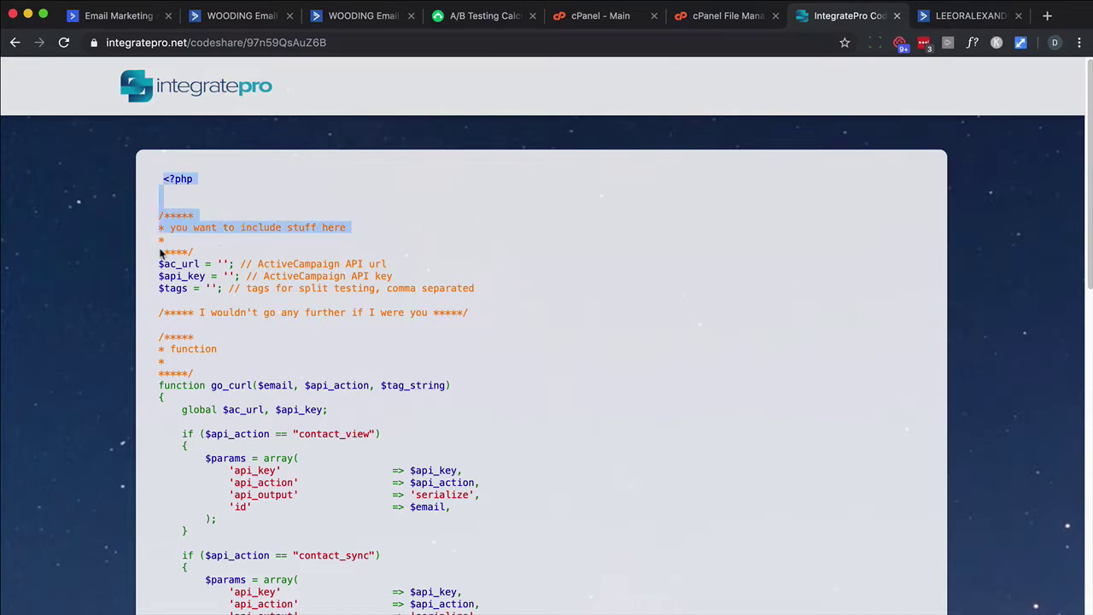
left_click_drag(159, 262, 245, 528)
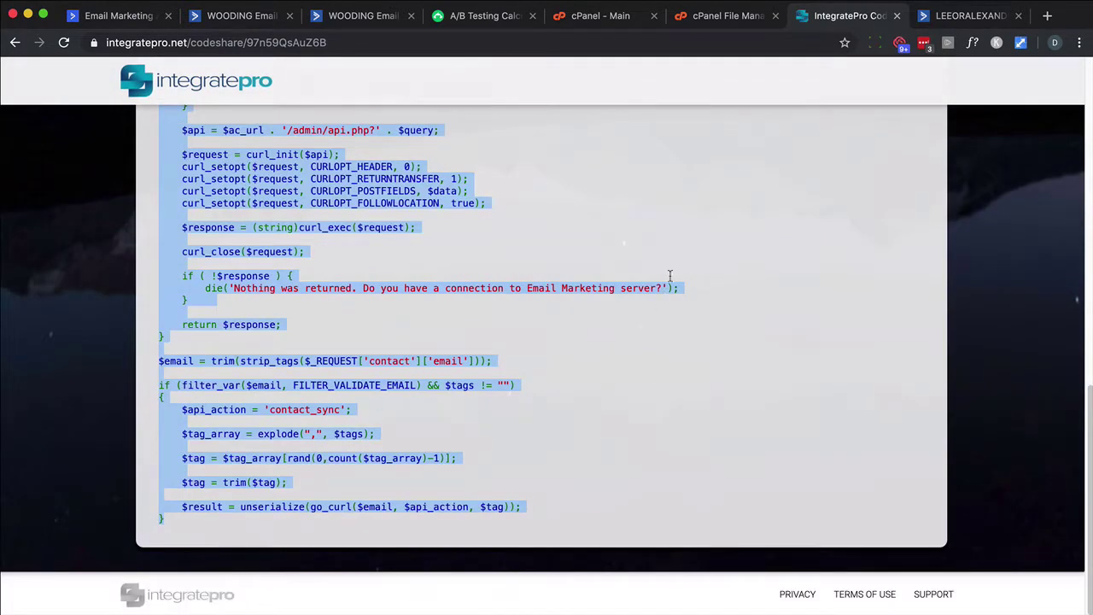
- Create a folder named 'split' inside public_html
left_click(622, 23)
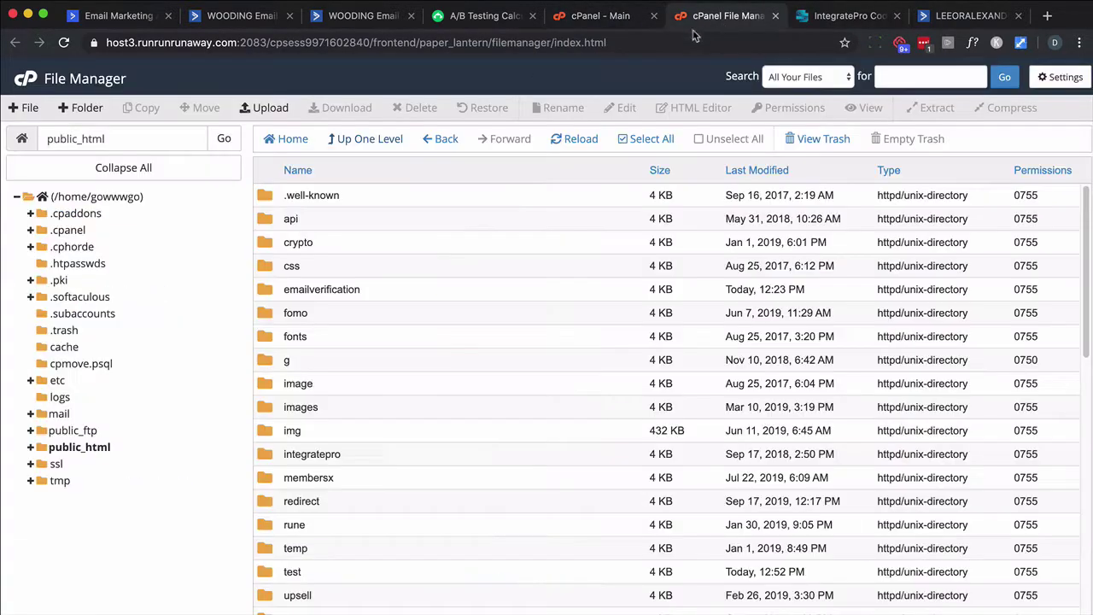
left_click(722, 21)
left_click(86, 117)
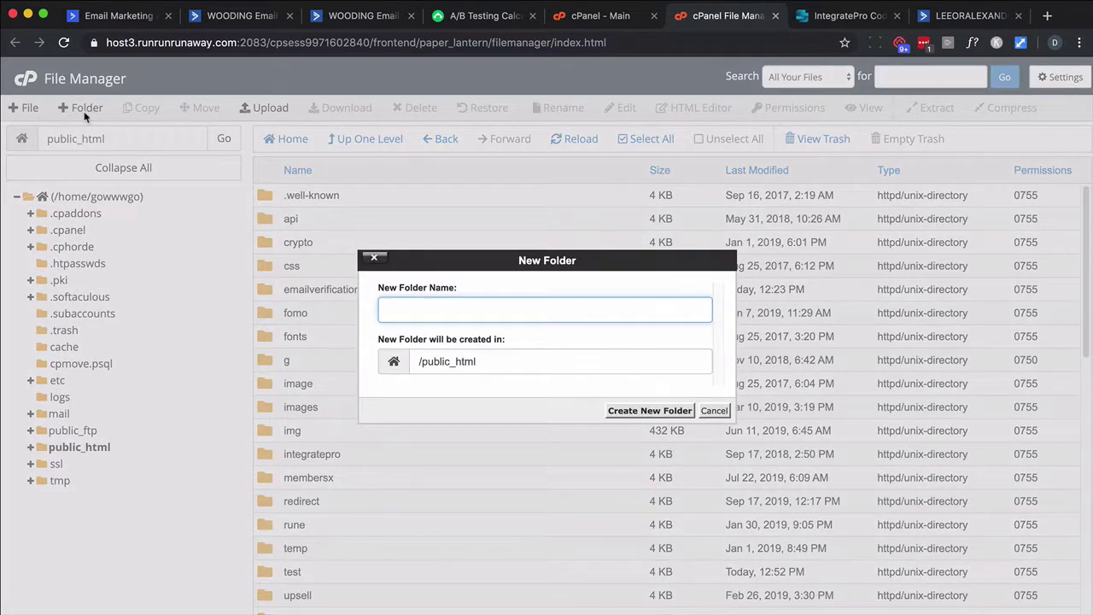
type("split")
key("Return")
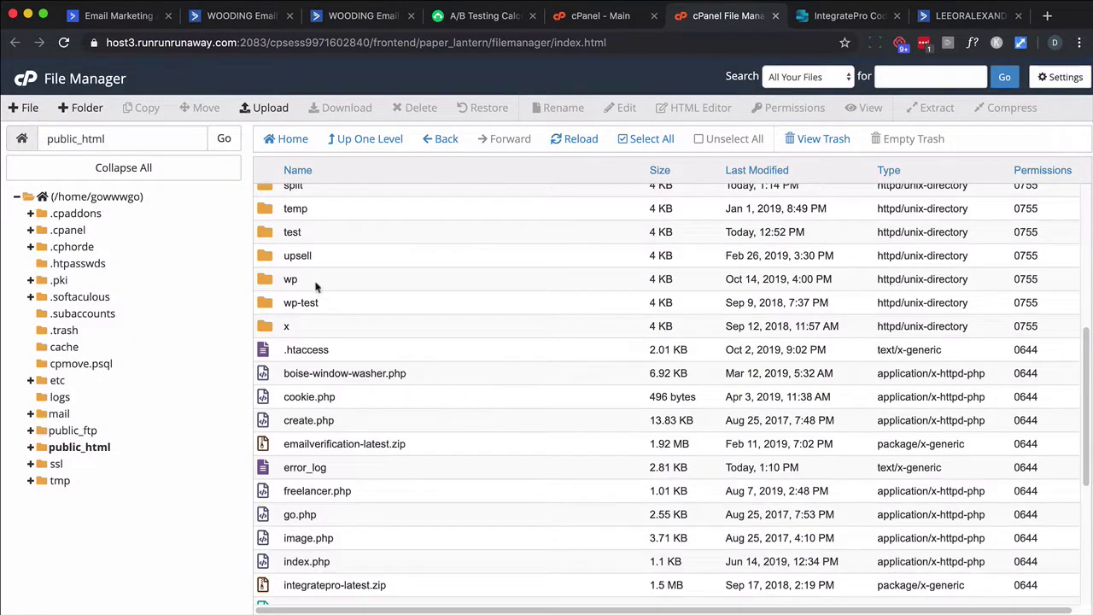
- Create an empty file named 'index.php' inside the split folder
double_click(265, 208)
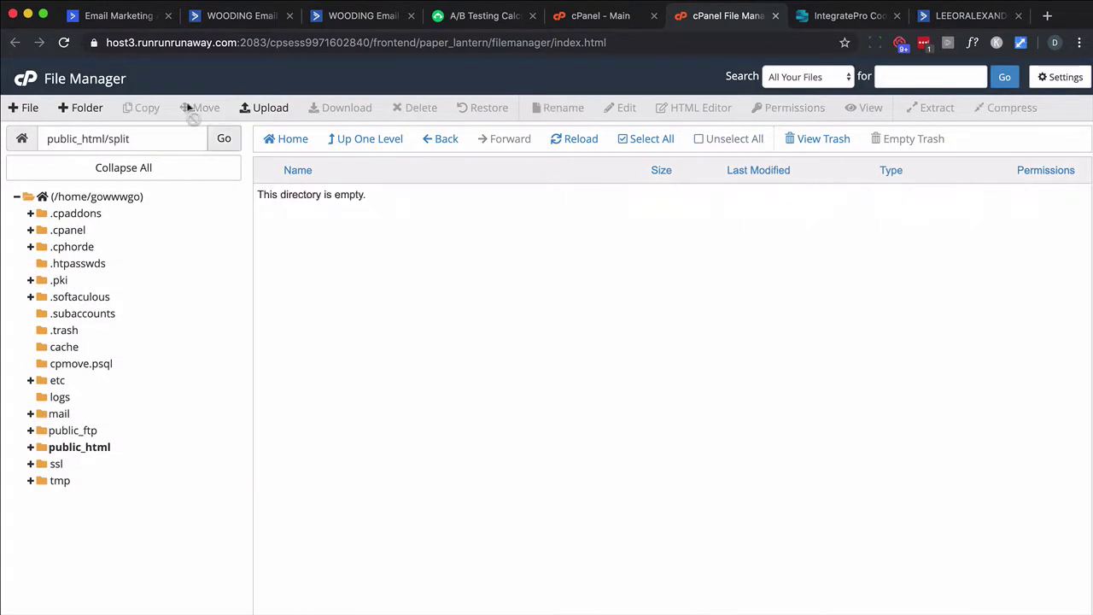
left_click(26, 108)
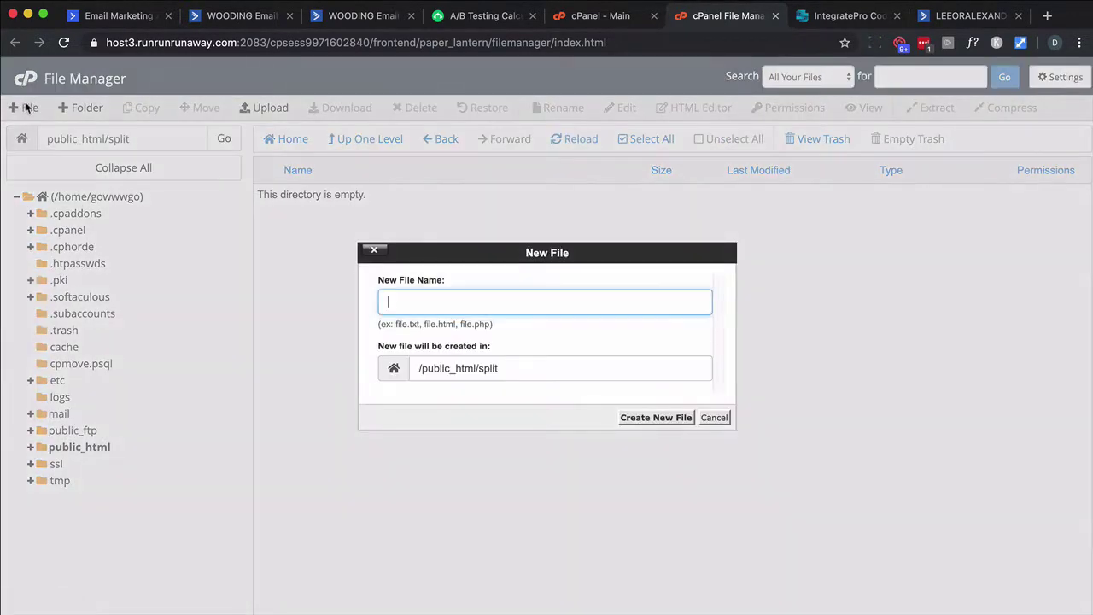
type("index.php")
key("Return")
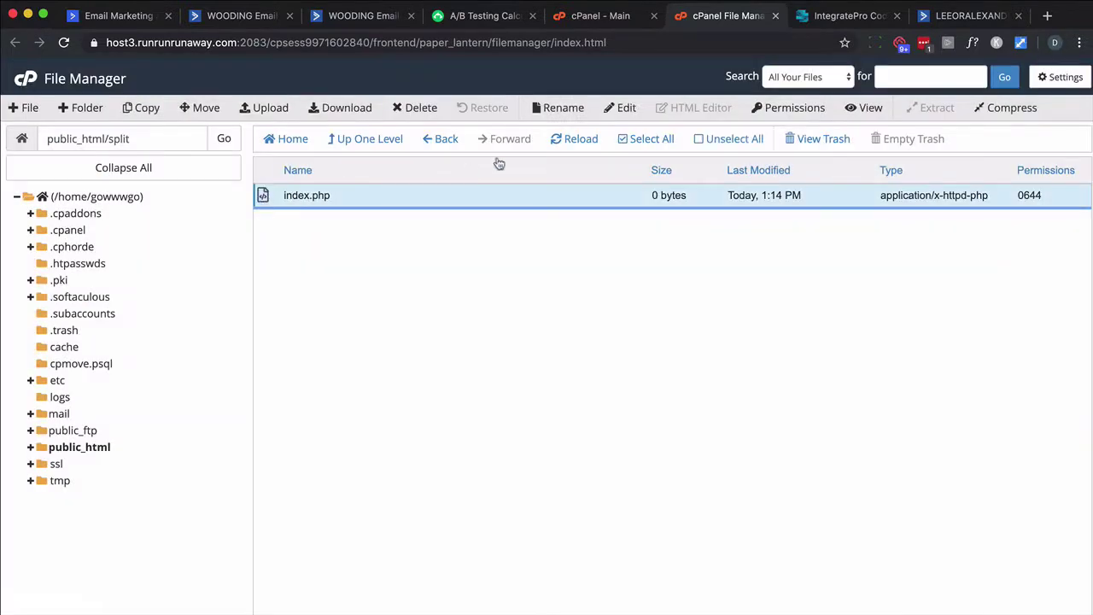
- Paste the split-tagging PHP script into index.php, noting its API URL and key lines
left_click(626, 108)
key("super+v")
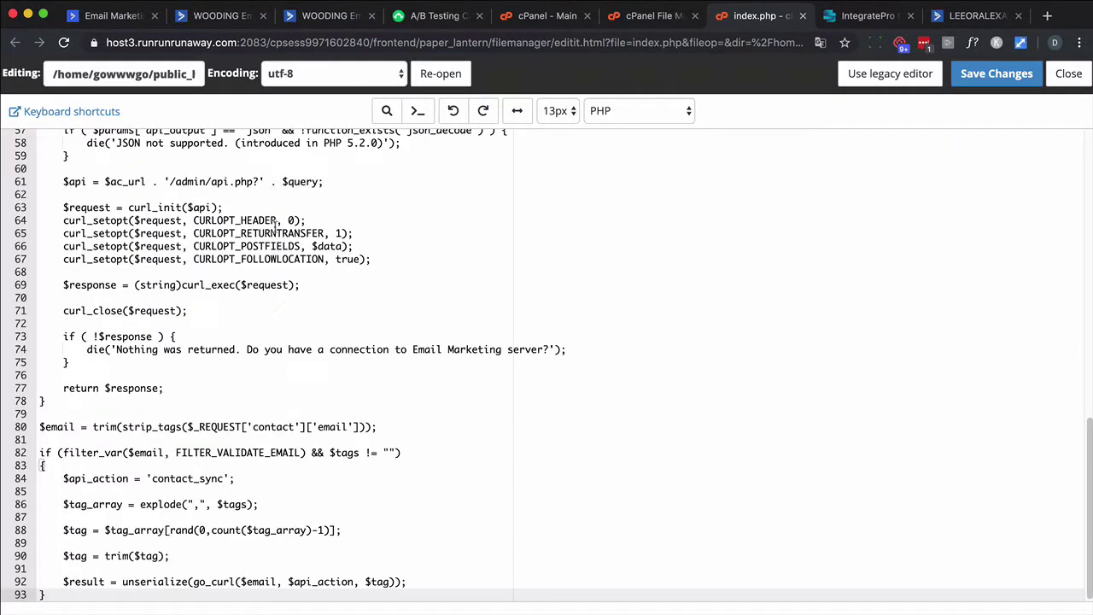
scroll(275, 225, "up", 15)
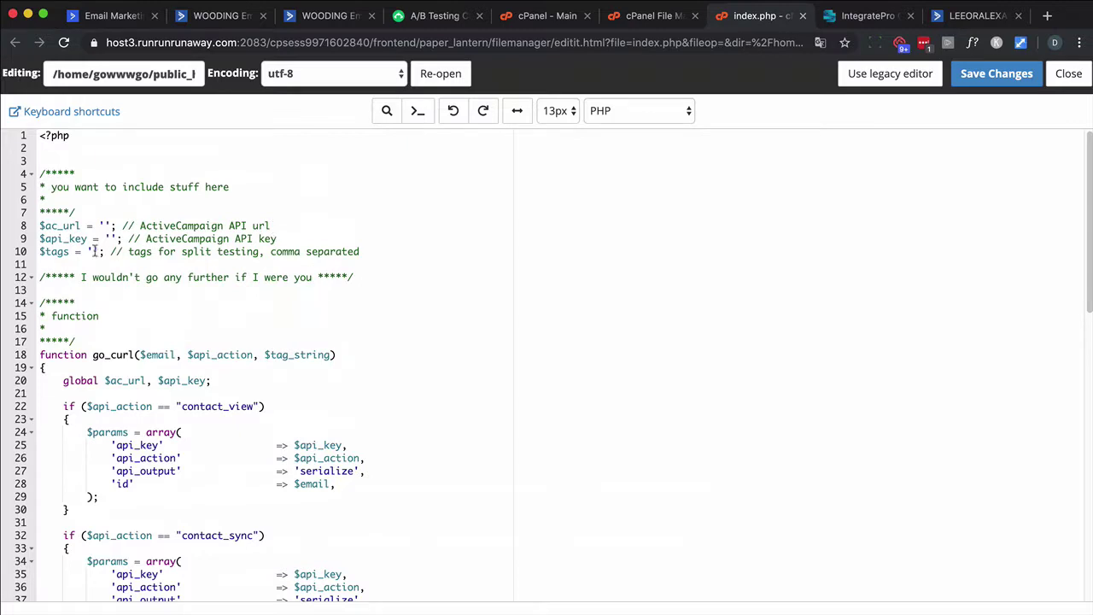
left_click_drag(40, 222, 35, 247)
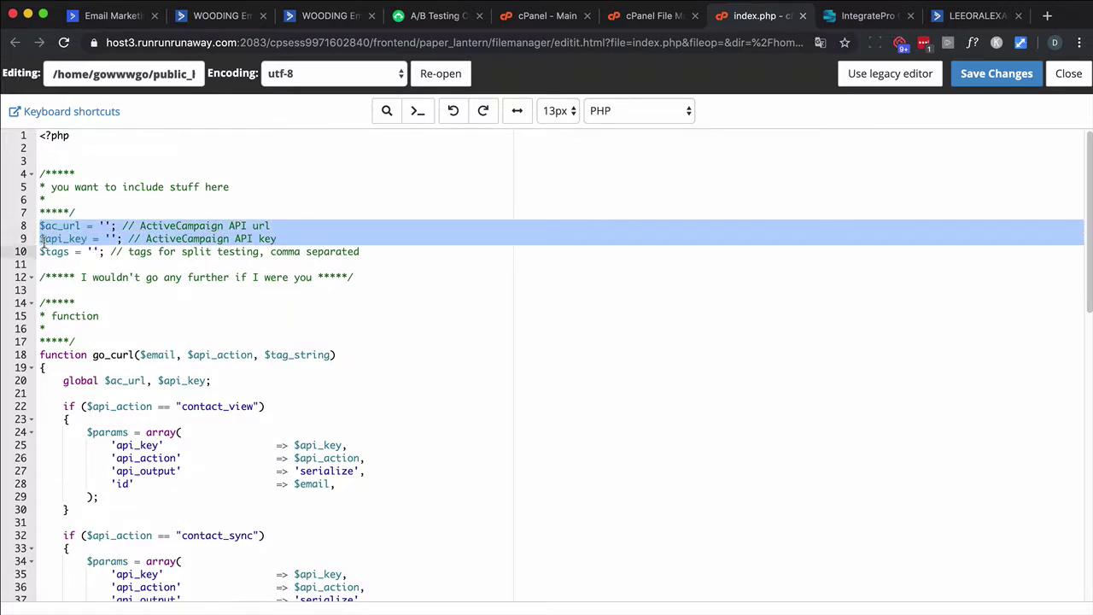
- Set the script's $tags value to 'SplitA,SplitB', then return to the ActiveCampaign automation
left_click(126, 254)
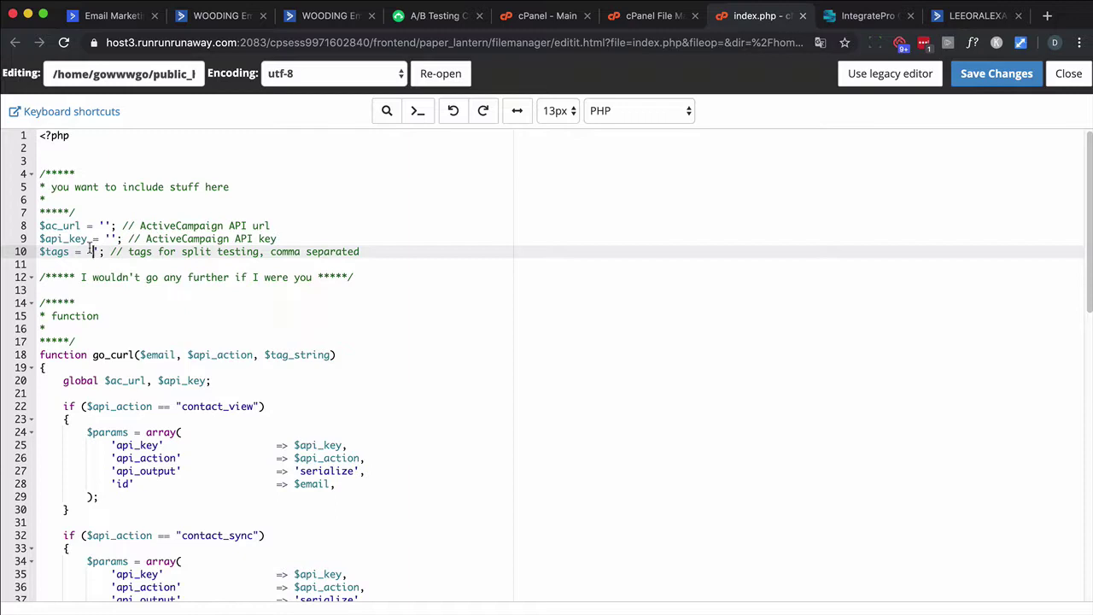
type("Split!")
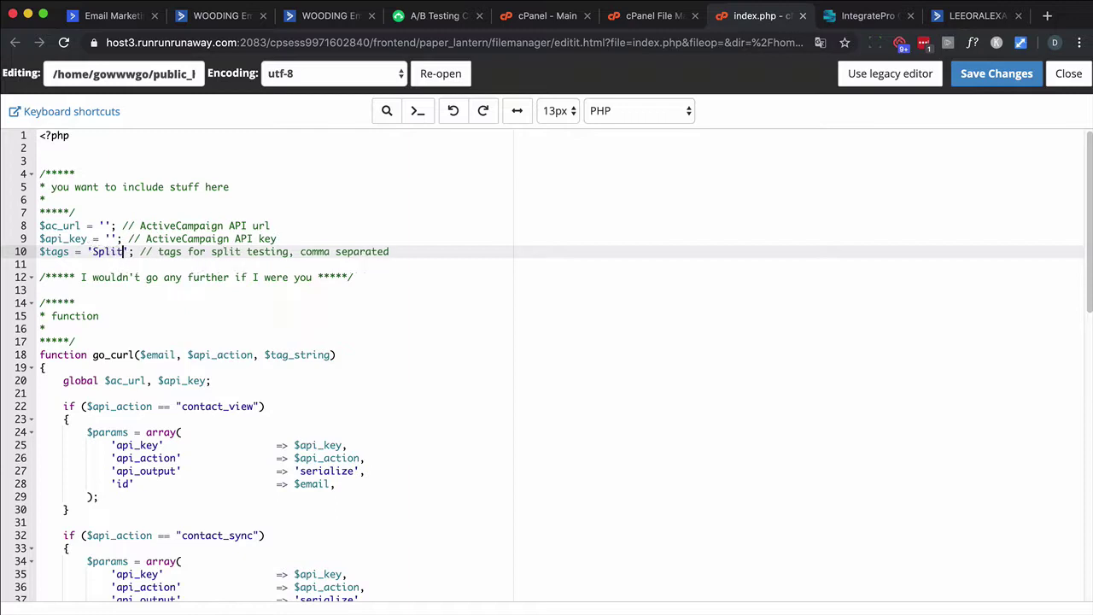
key("BackSpace")
type("A,Split")
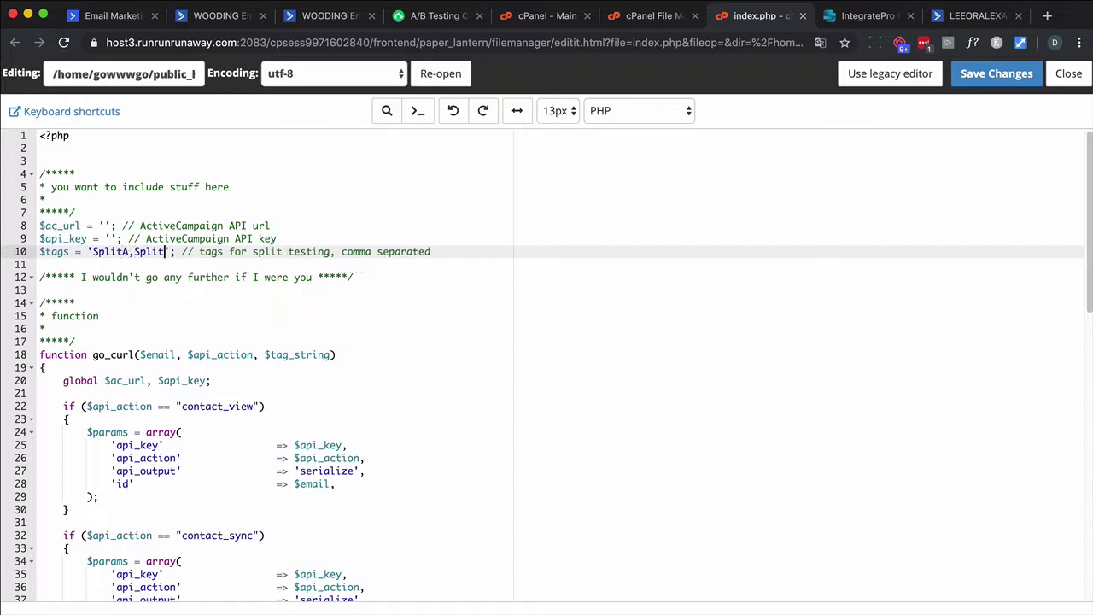
type("B")
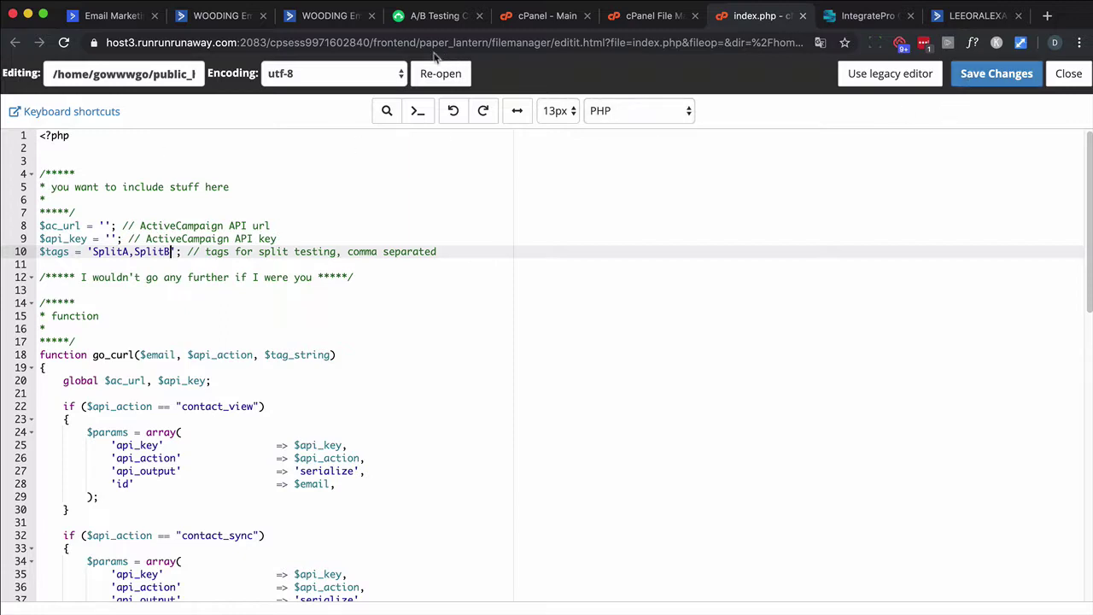
left_click(214, 17)
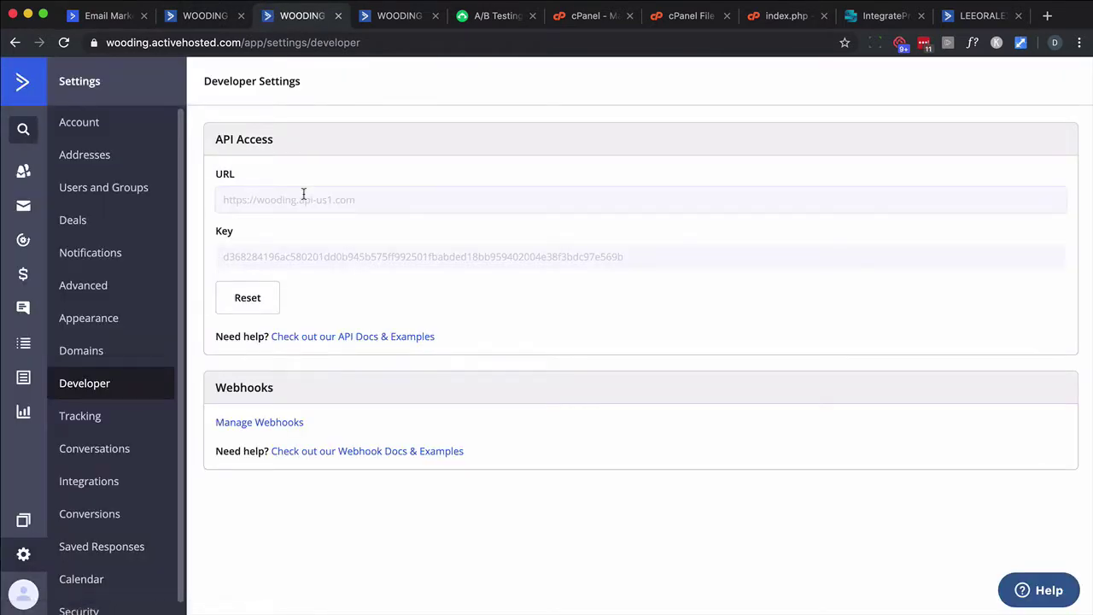
- Copy the API URL from Developer settings into the $ac_url value on line 8
triple_click(305, 196)
key("super+c")
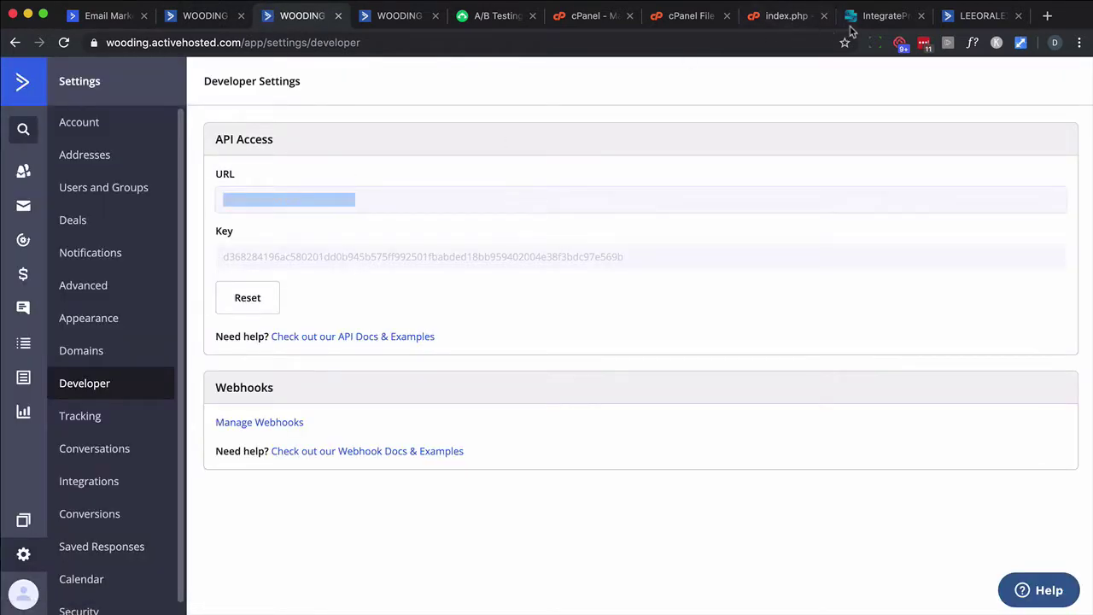
left_click(792, 18)
left_click(103, 225)
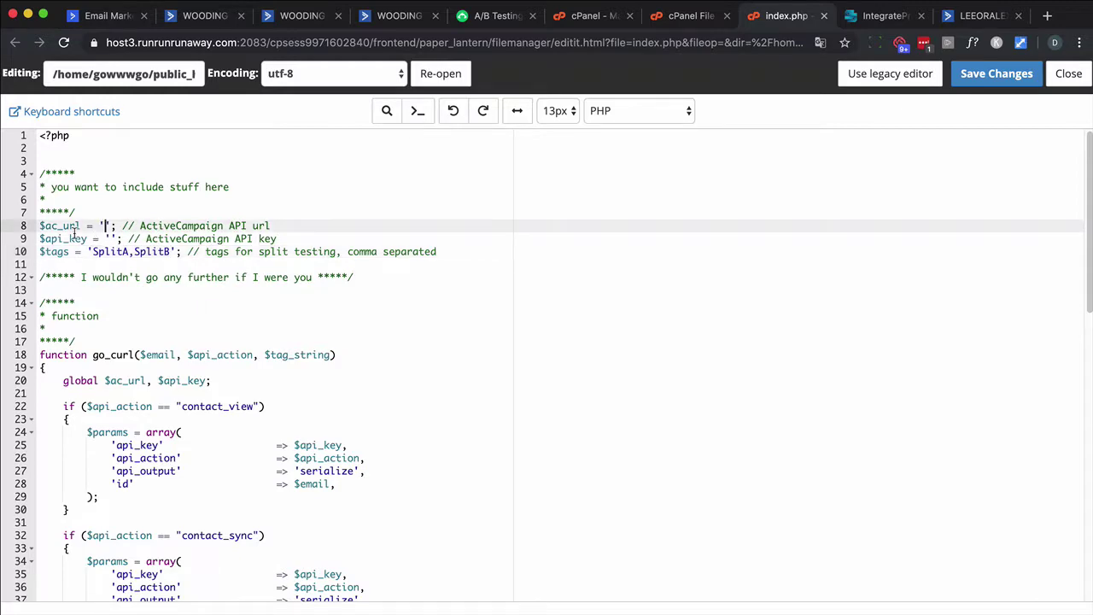
key("super+v")
- Paste the API key into $api_key on line 9 and save index.php
left_click(303, 15)
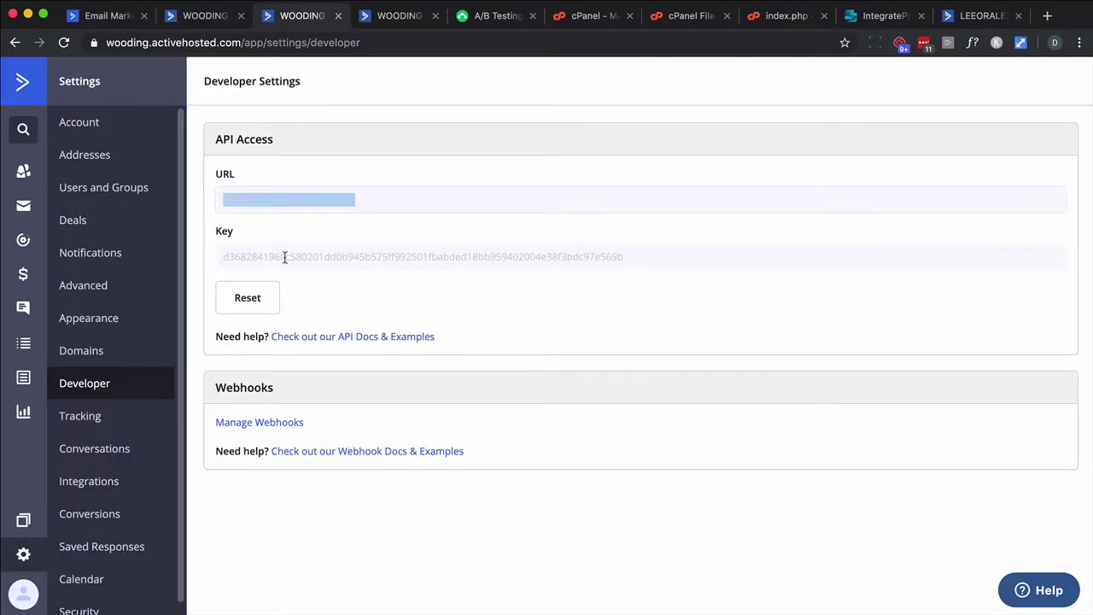
triple_click(285, 256)
key("super+w")
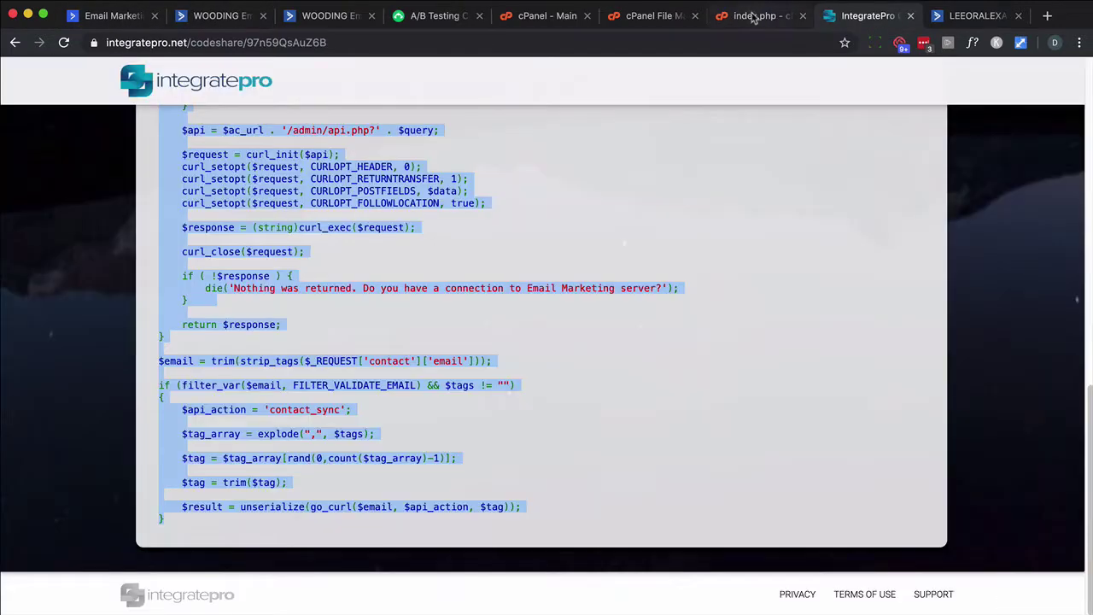
left_click(757, 17)
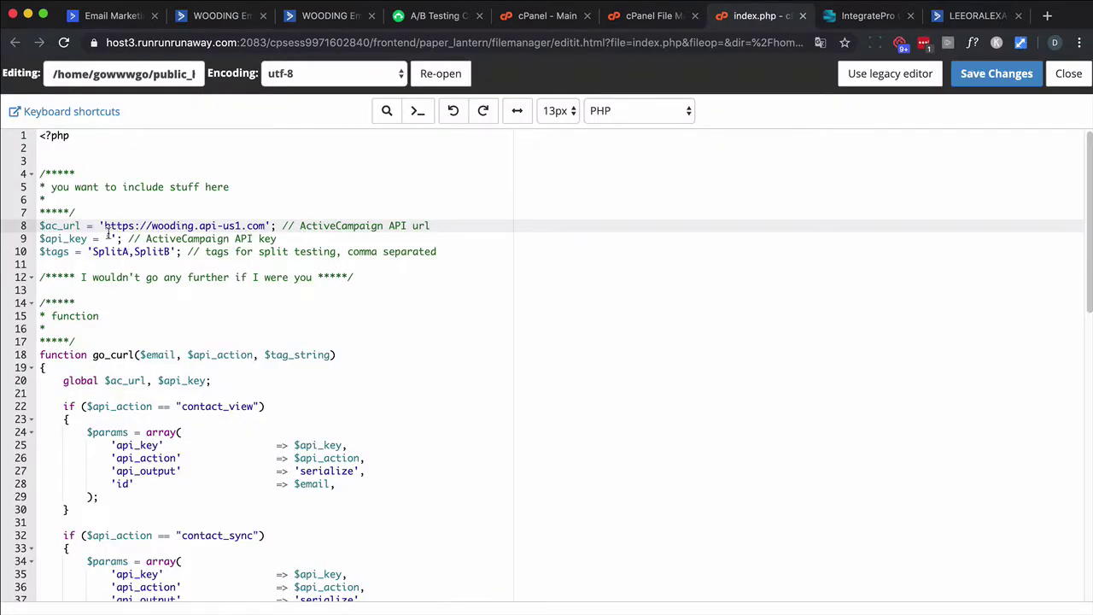
left_click(109, 239)
key("super+v")
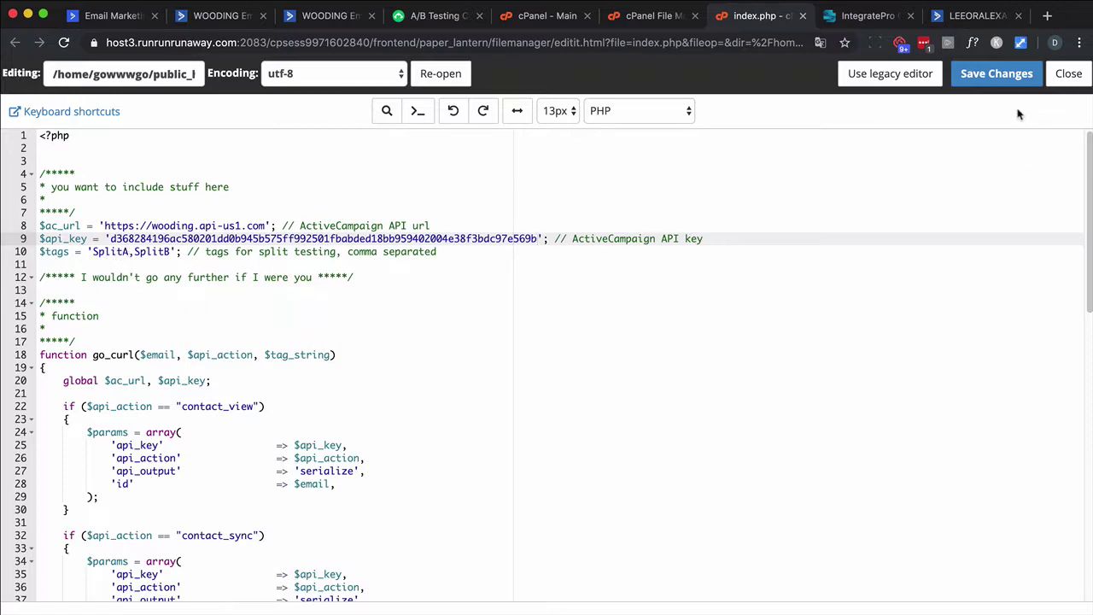
left_click(1003, 82)
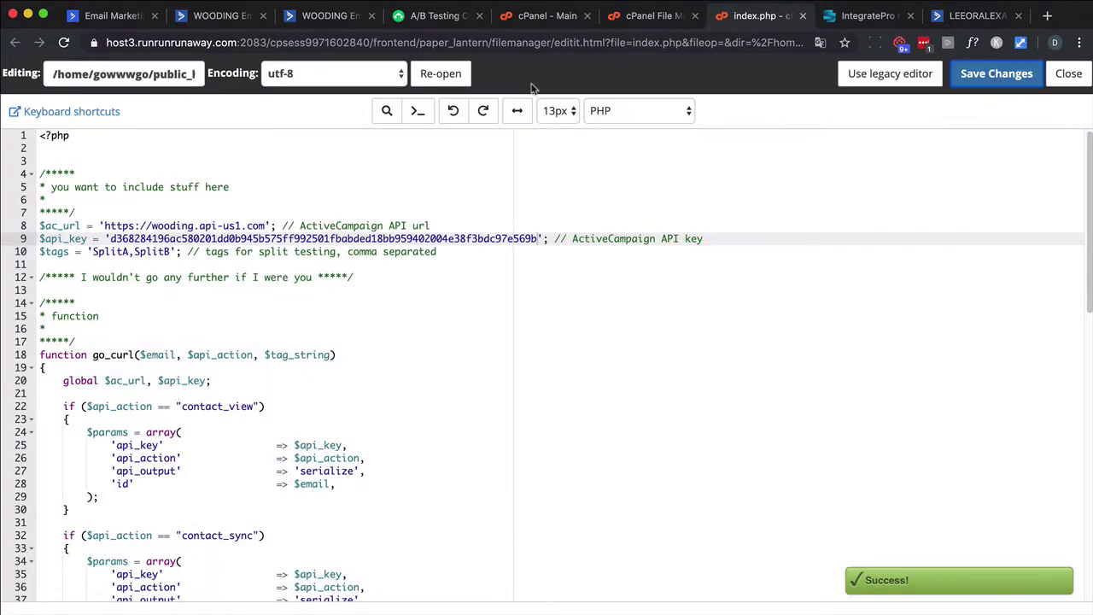
- Delete the Split action with all its paths, confirming both prompts, and add a step after the trigger
left_click(205, 17)
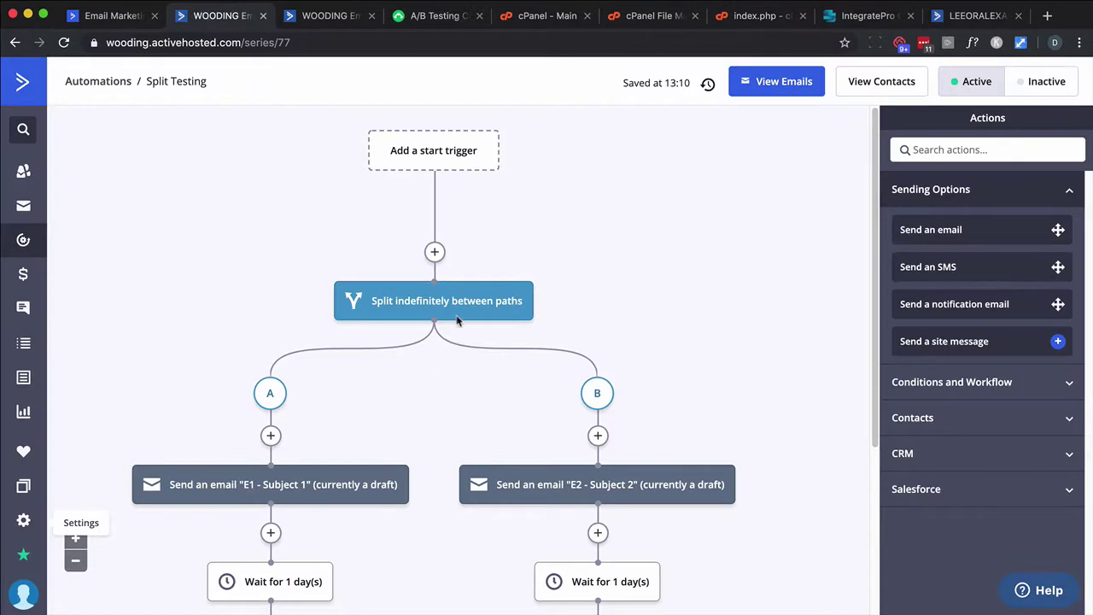
mouse_move(461, 290)
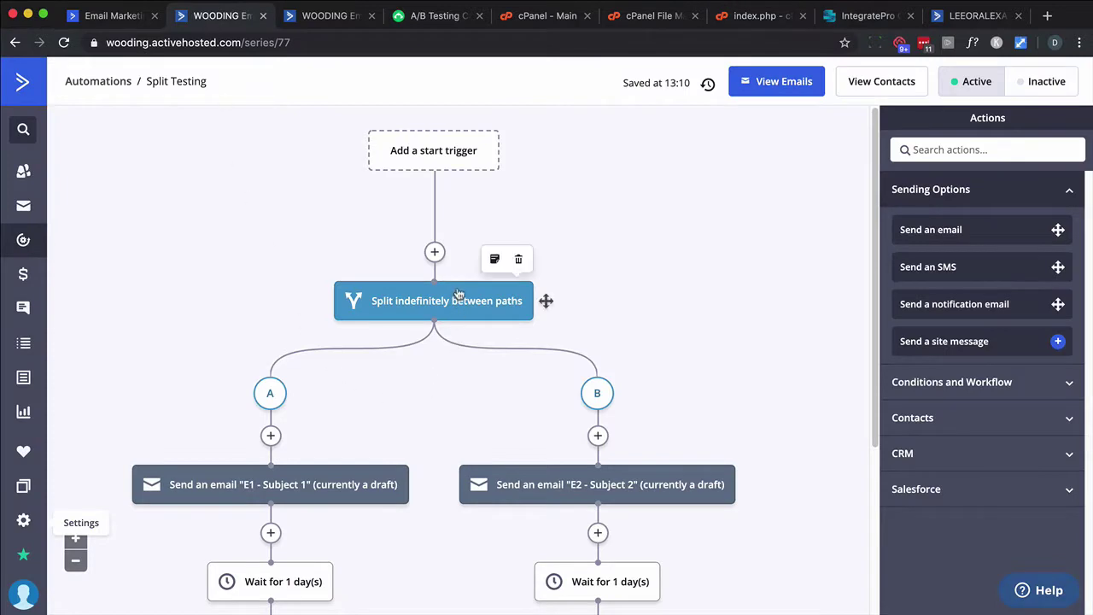
left_click(520, 260)
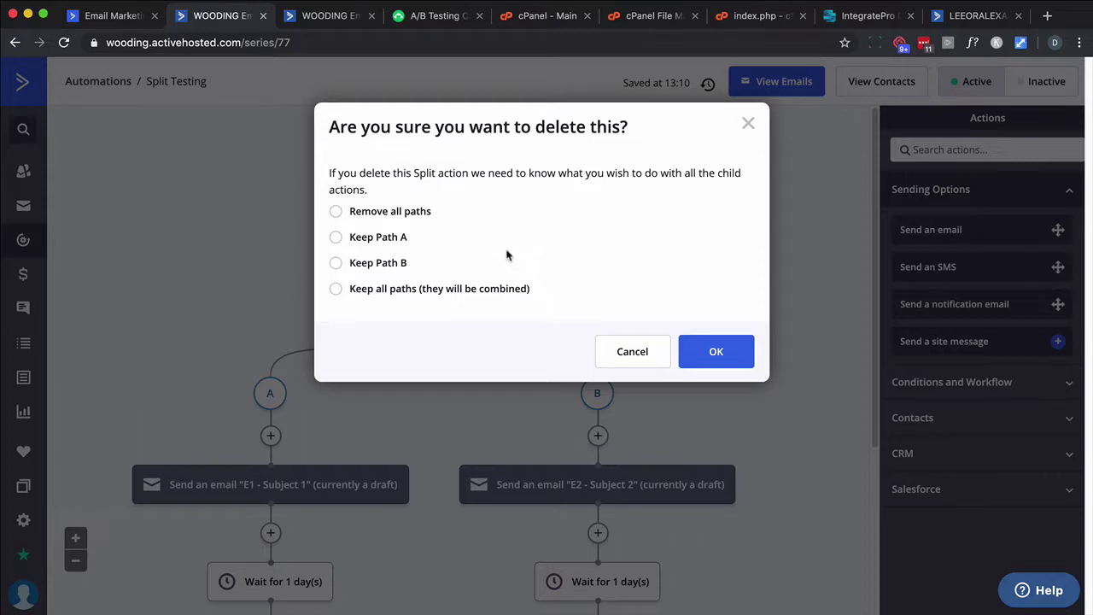
left_click(336, 211)
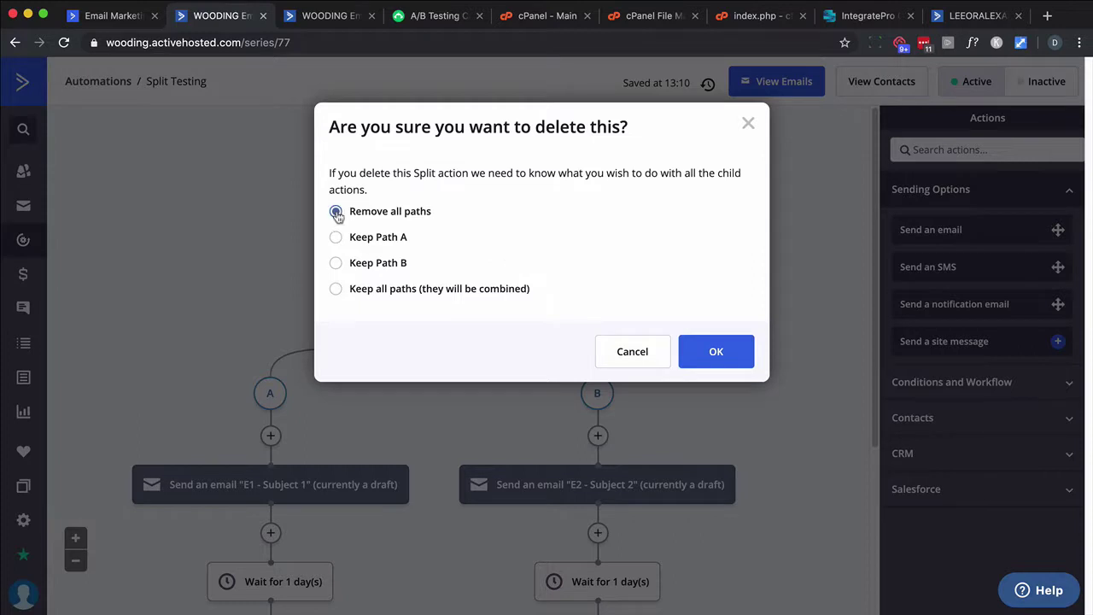
left_click(717, 354)
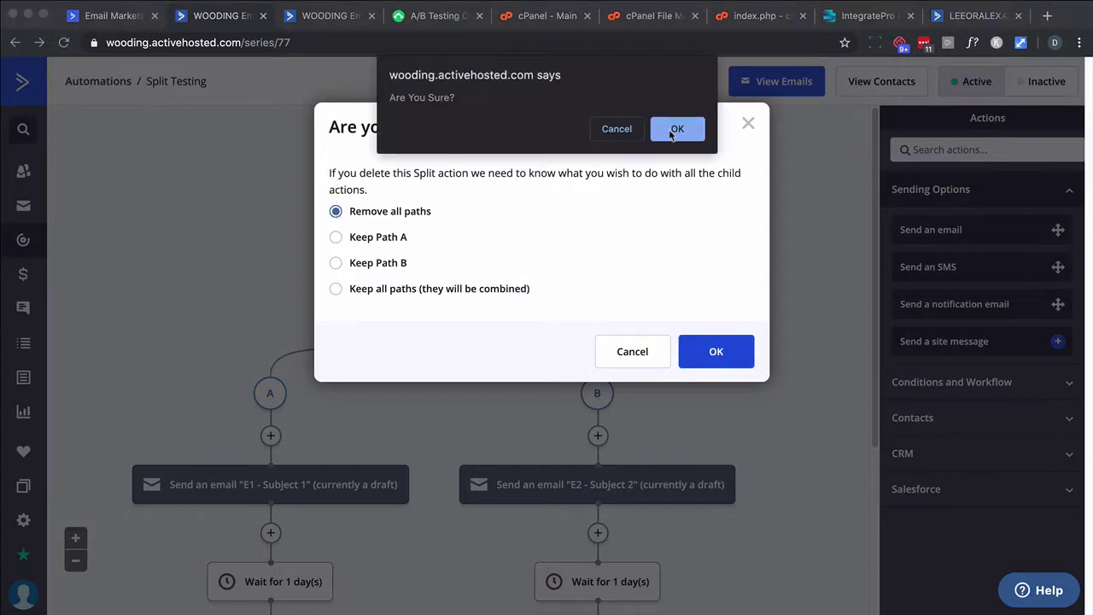
left_click(675, 129)
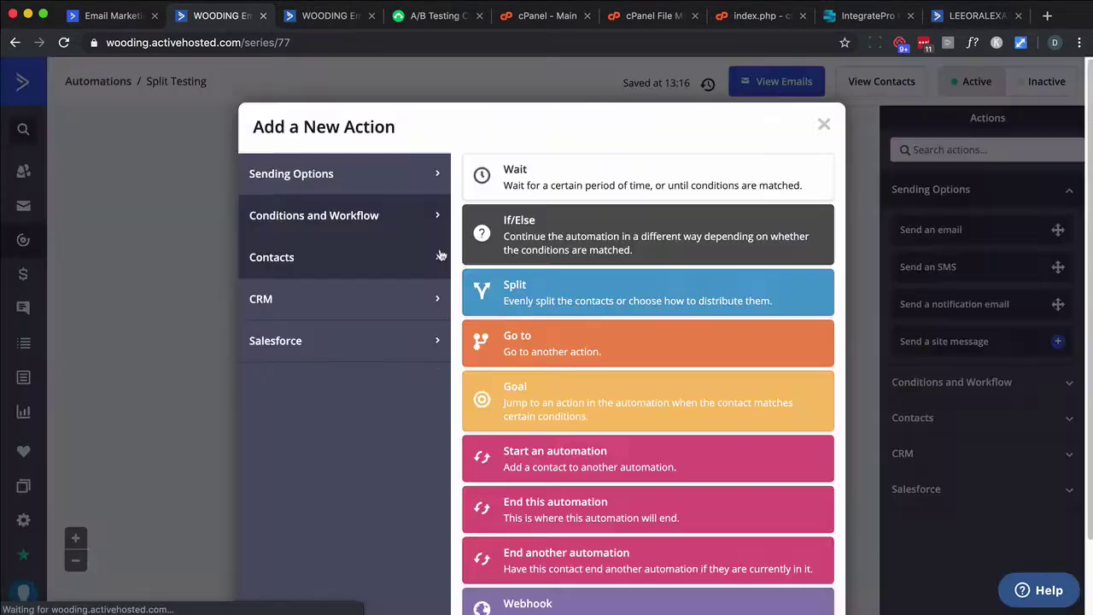
left_click(440, 252)
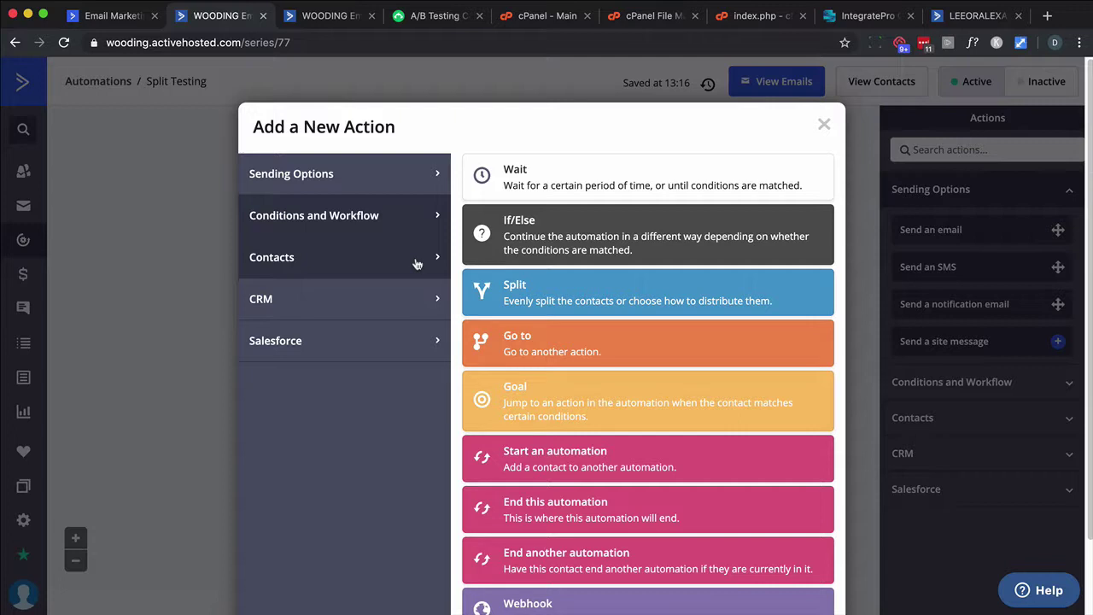
- Add a Contacts > Remove tags action listing SplitA and SplitB
left_click(417, 264)
left_click(539, 444)
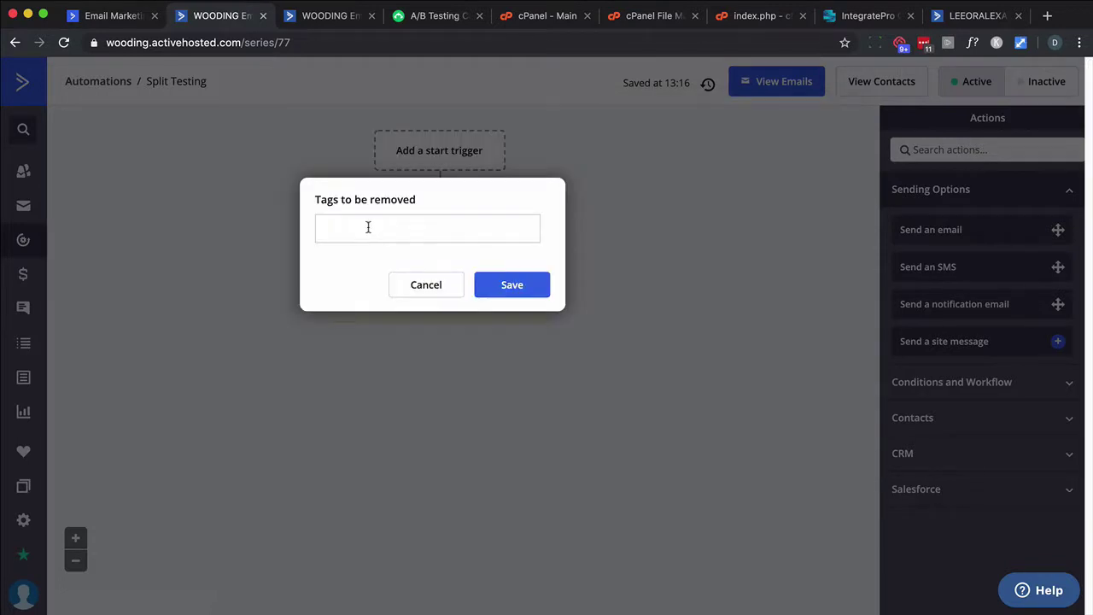
type("Split")
left_click(351, 255)
type("Split")
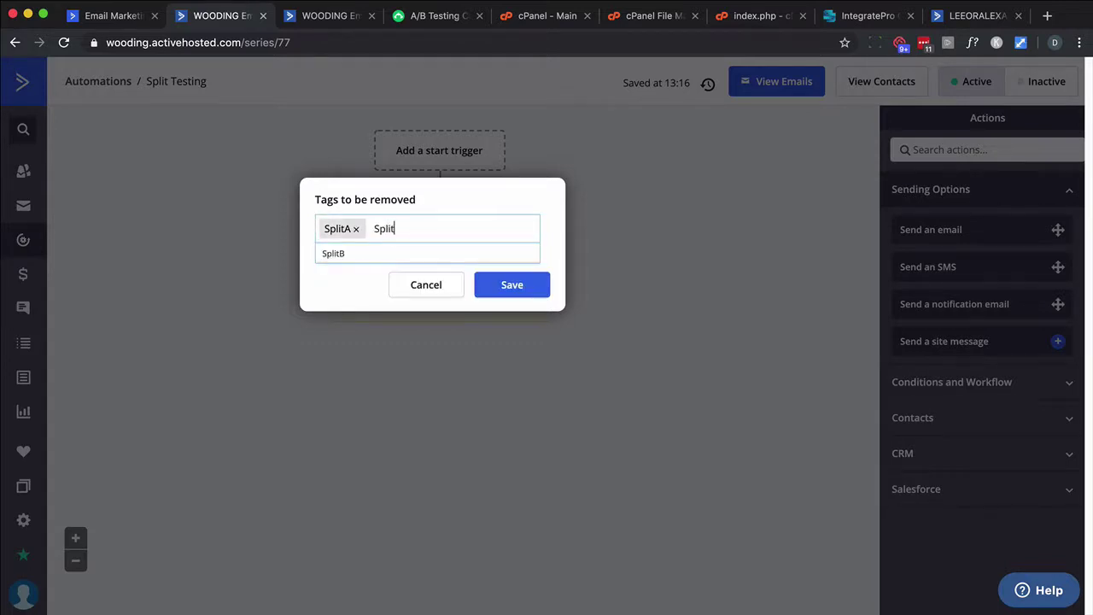
left_click(346, 253)
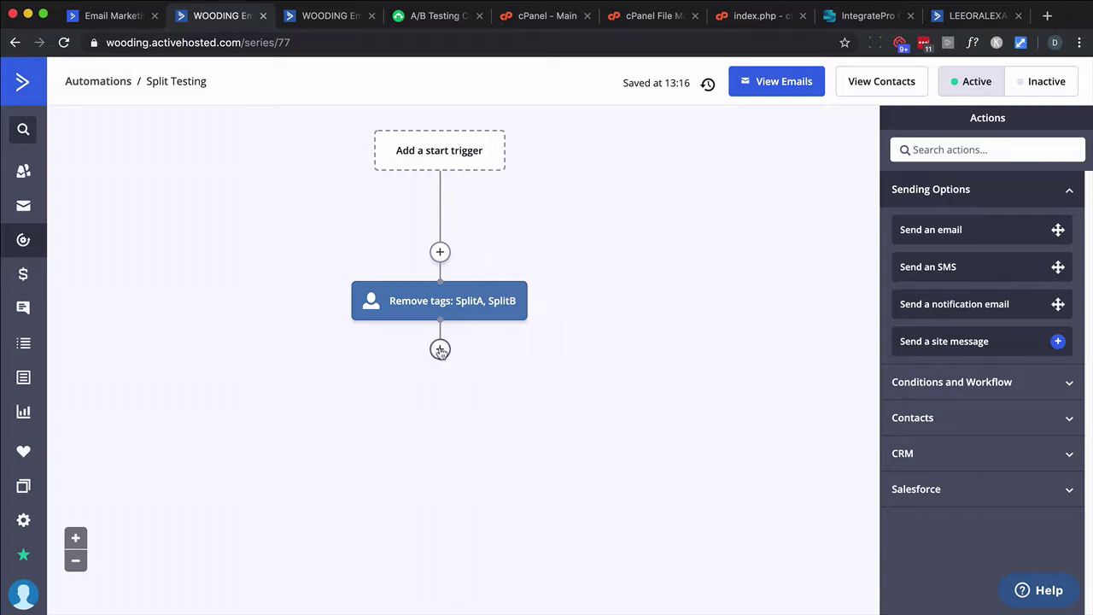
left_click(752, 15)
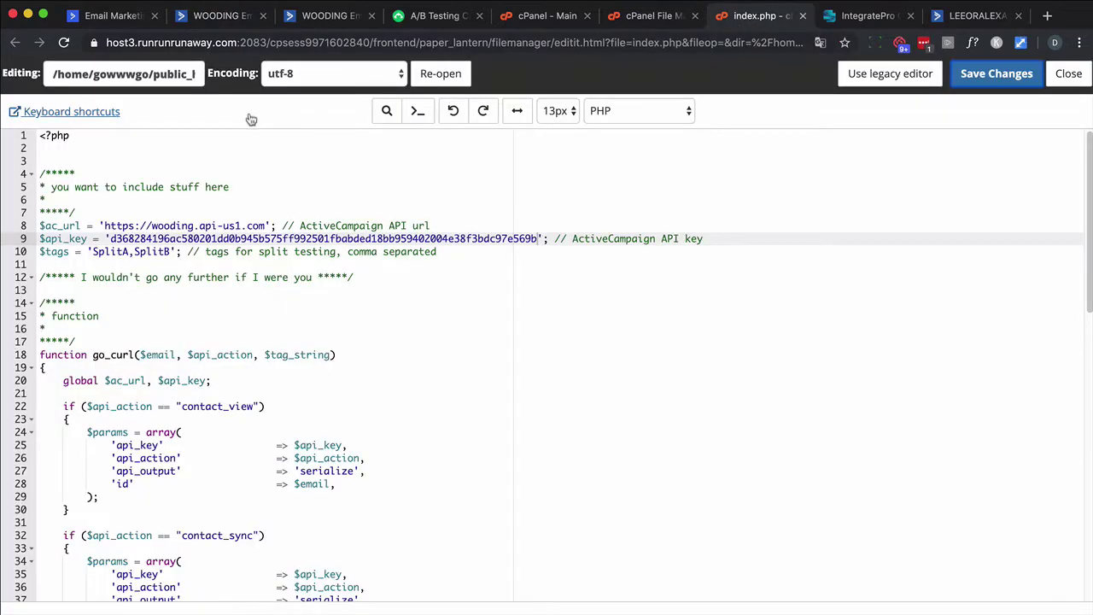
left_click(196, 15)
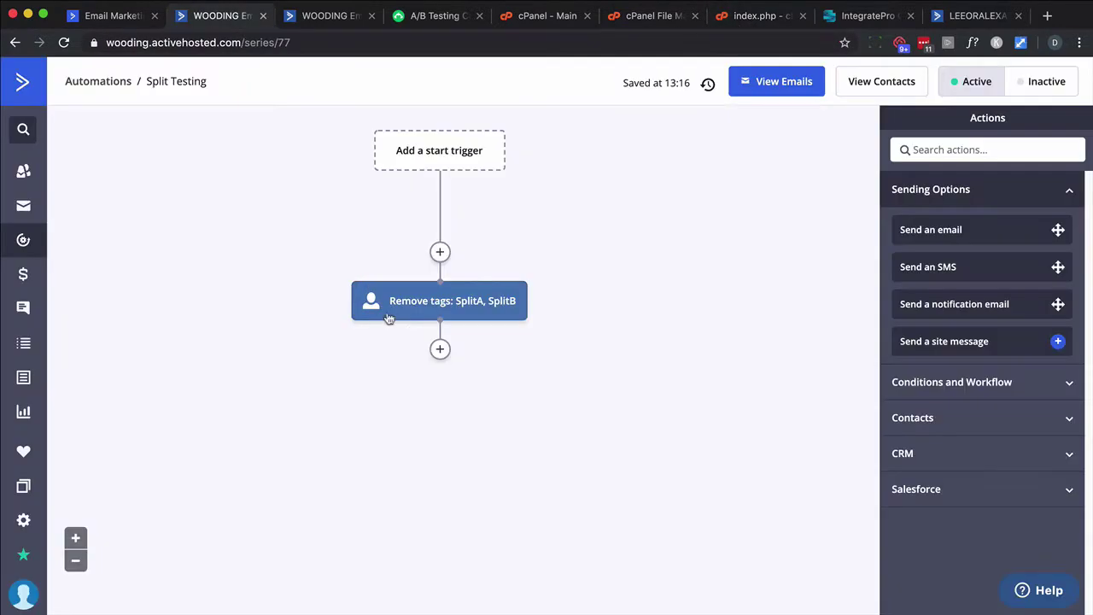
left_click(440, 351)
left_click(381, 221)
scroll(551, 374, "down", 1)
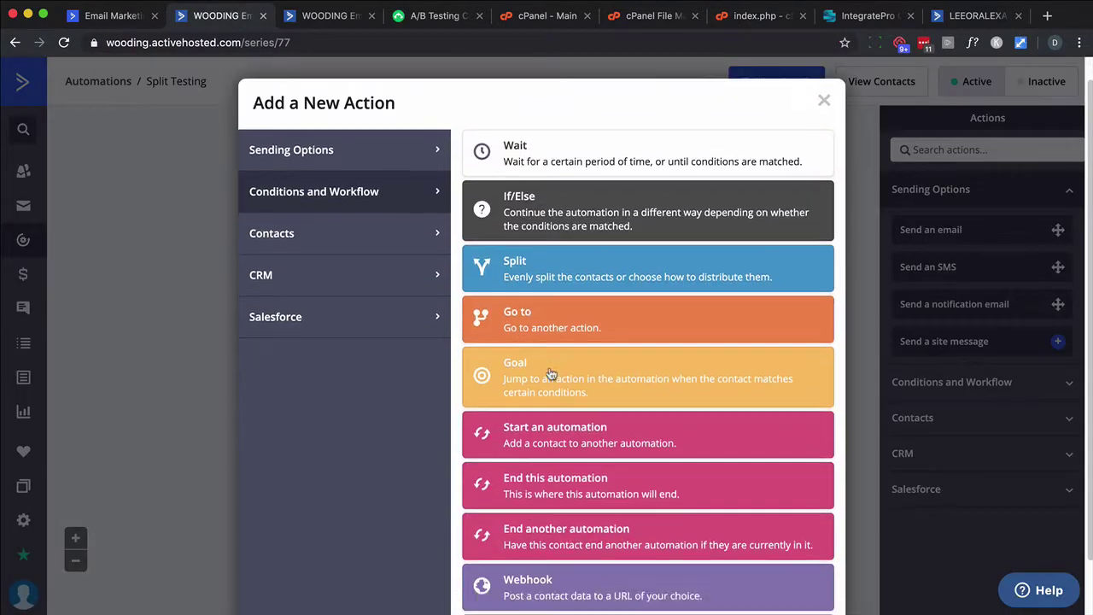
scroll(547, 453, "down", 1)
left_click(540, 535)
type("https://gowwwgo.com/split/")
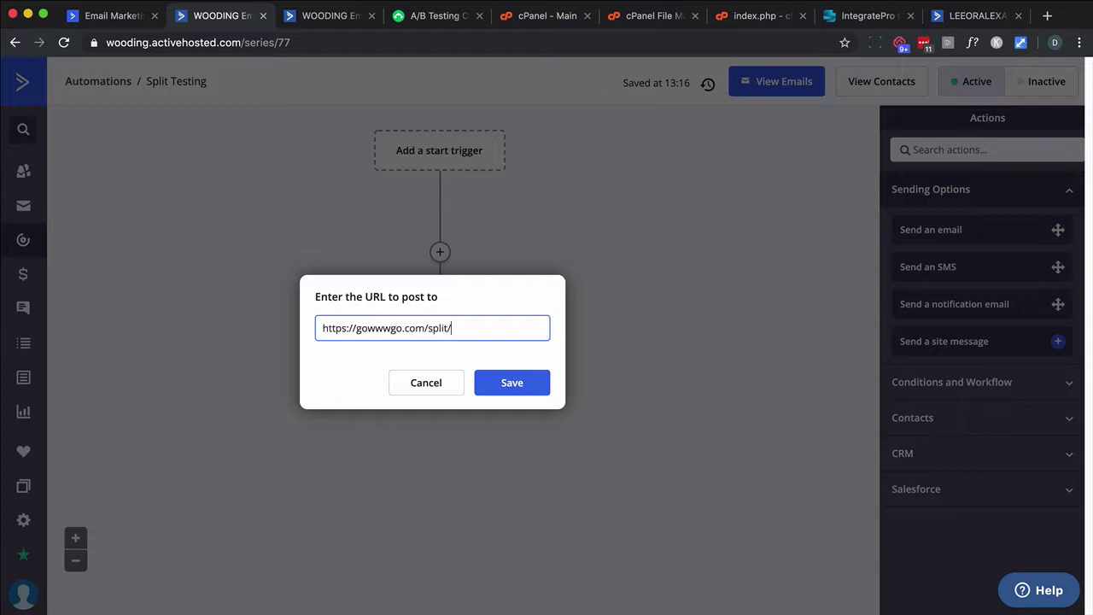
left_click(521, 384)
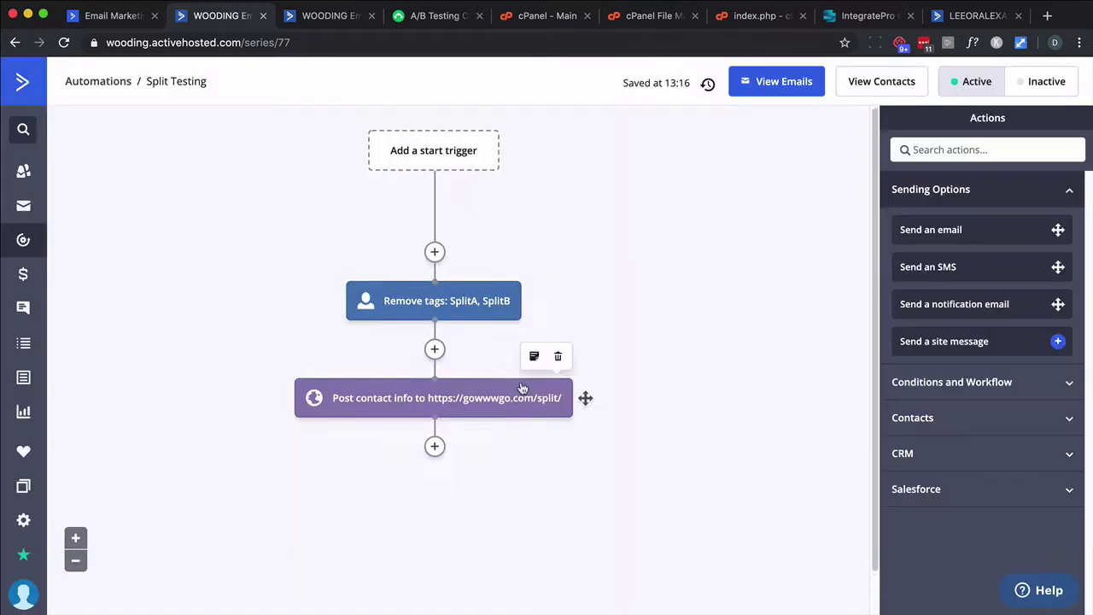
- Add an If/Else below the webhook checking Tag Exists SplitA
scroll(434, 431, "down", 1)
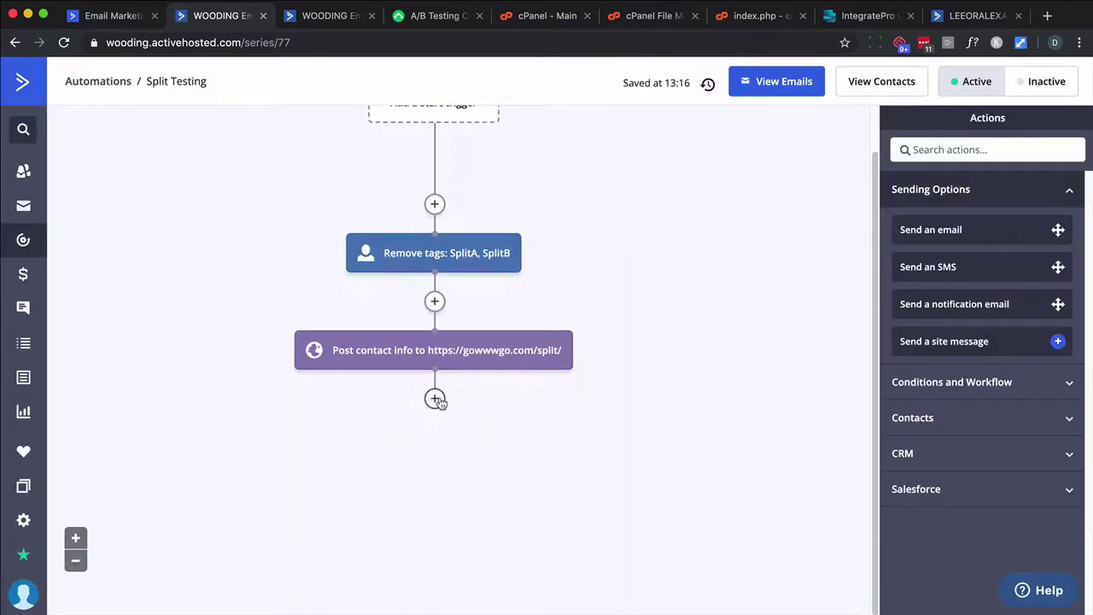
left_click(435, 398)
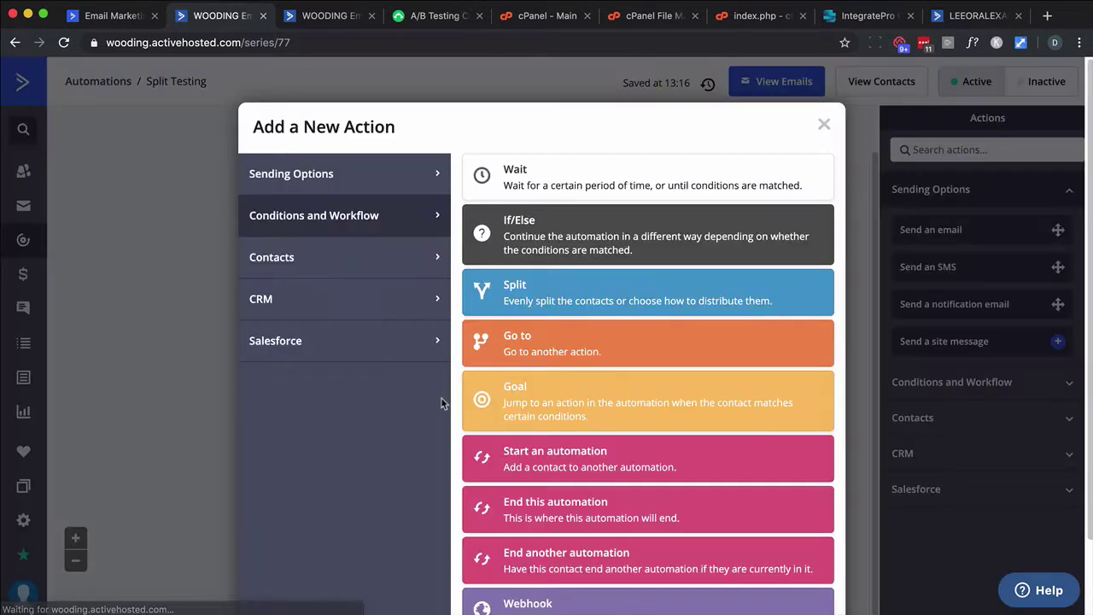
left_click(512, 299)
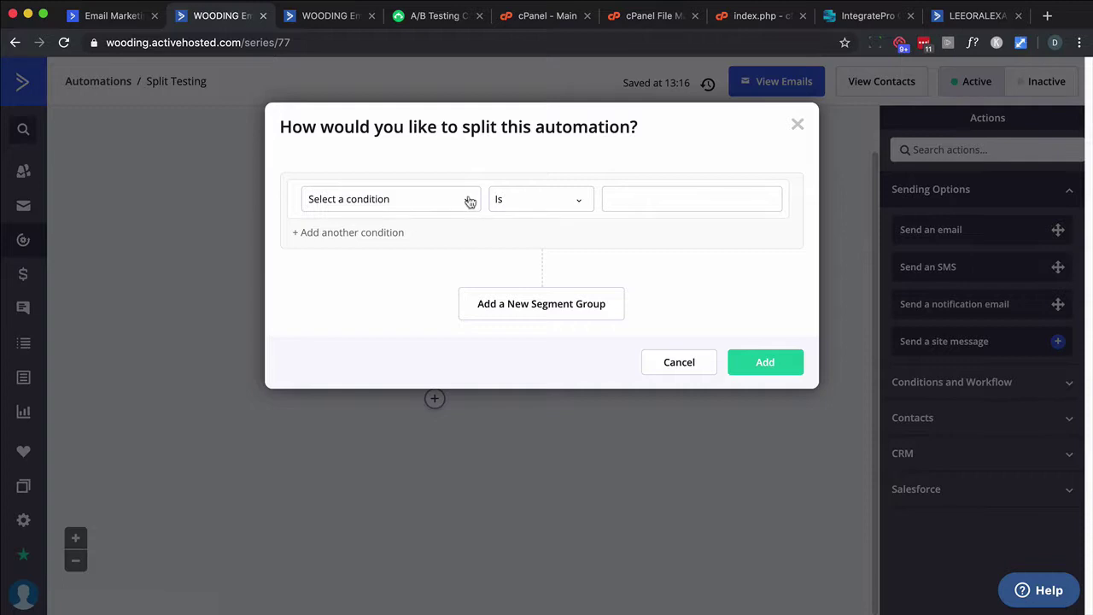
left_click(469, 201)
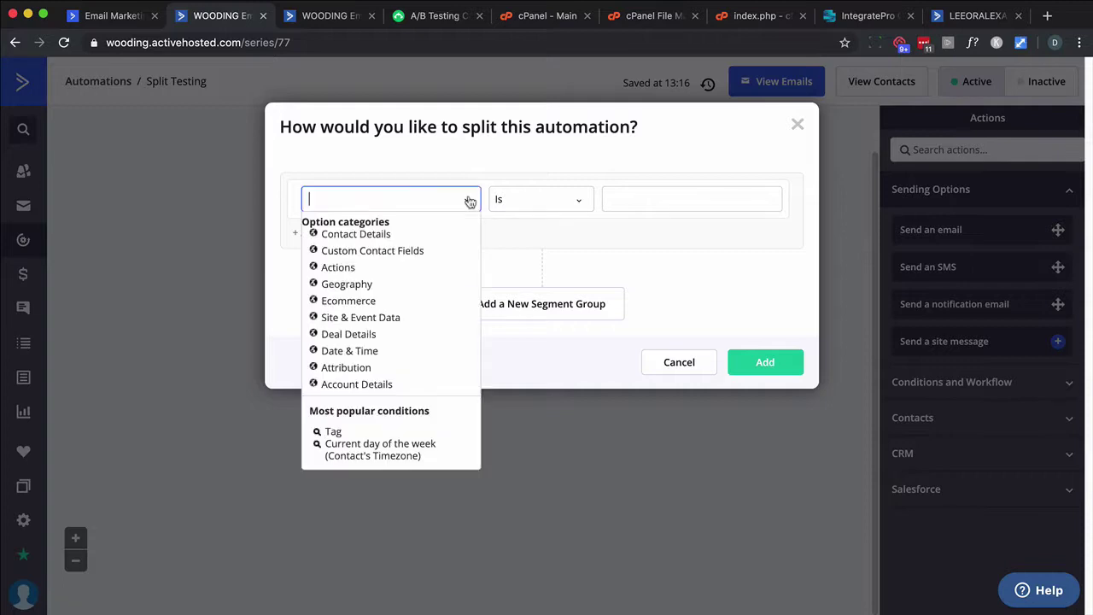
left_click(334, 433)
left_click(649, 205)
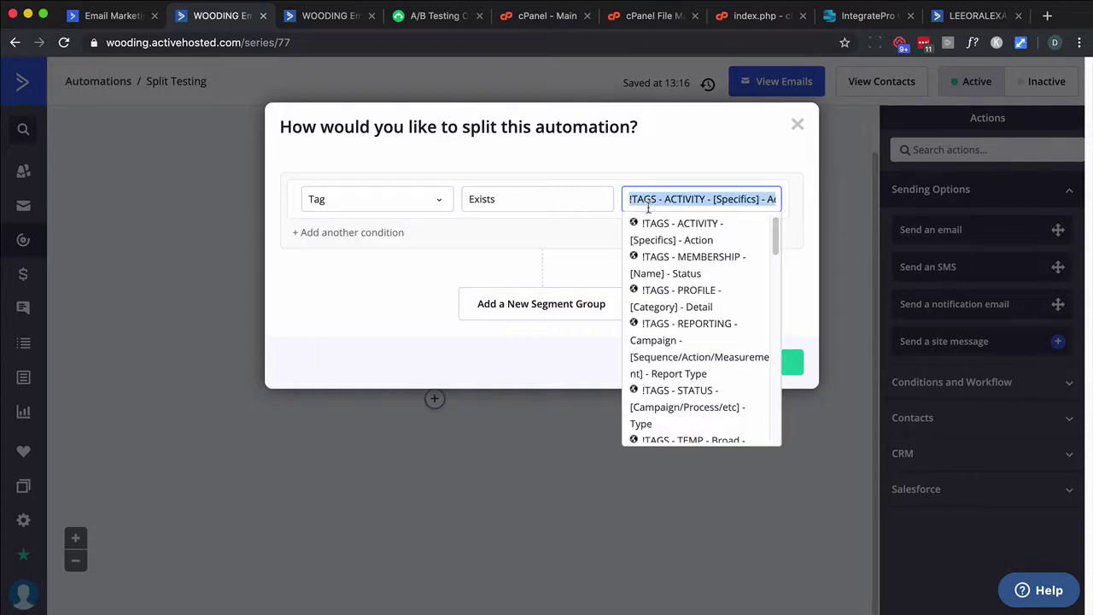
type("s")
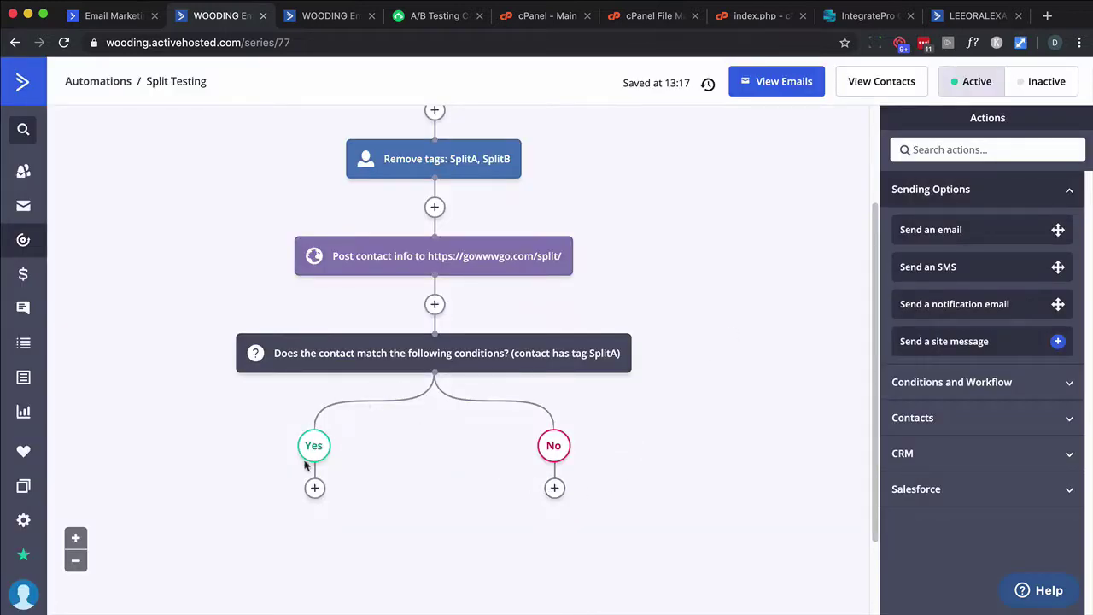
- On the No branch, add an If/Else checking Tag Exists SplitB
left_click(554, 488)
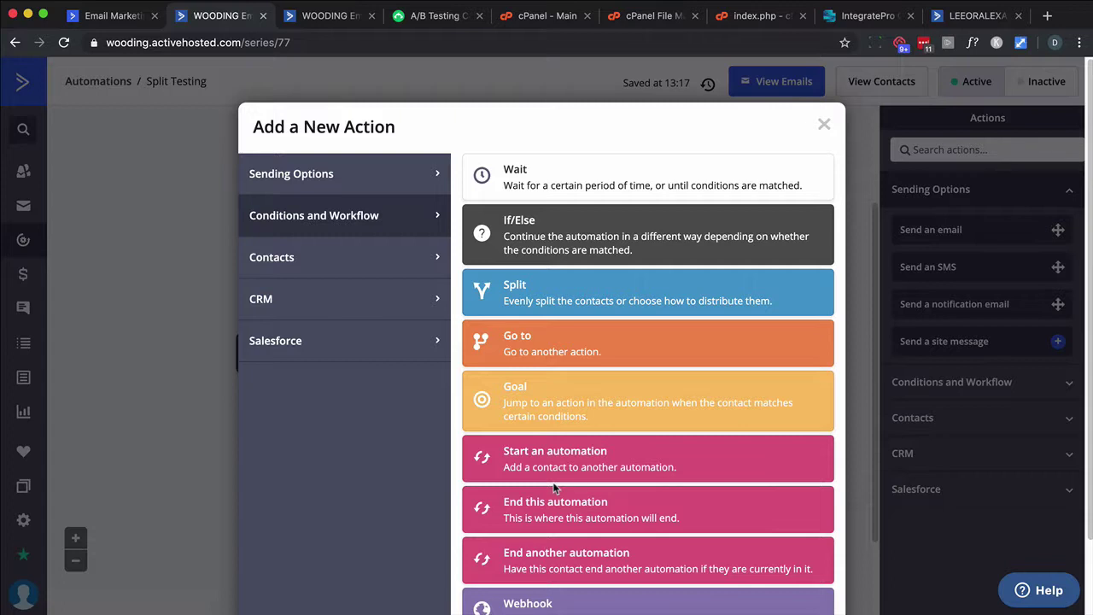
left_click(588, 242)
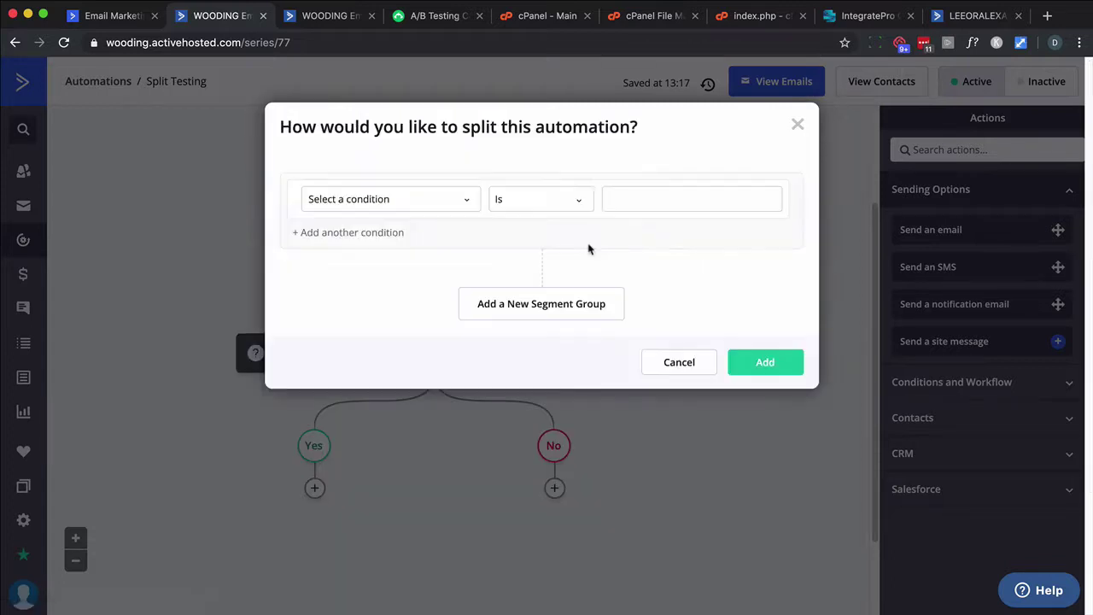
left_click(467, 203)
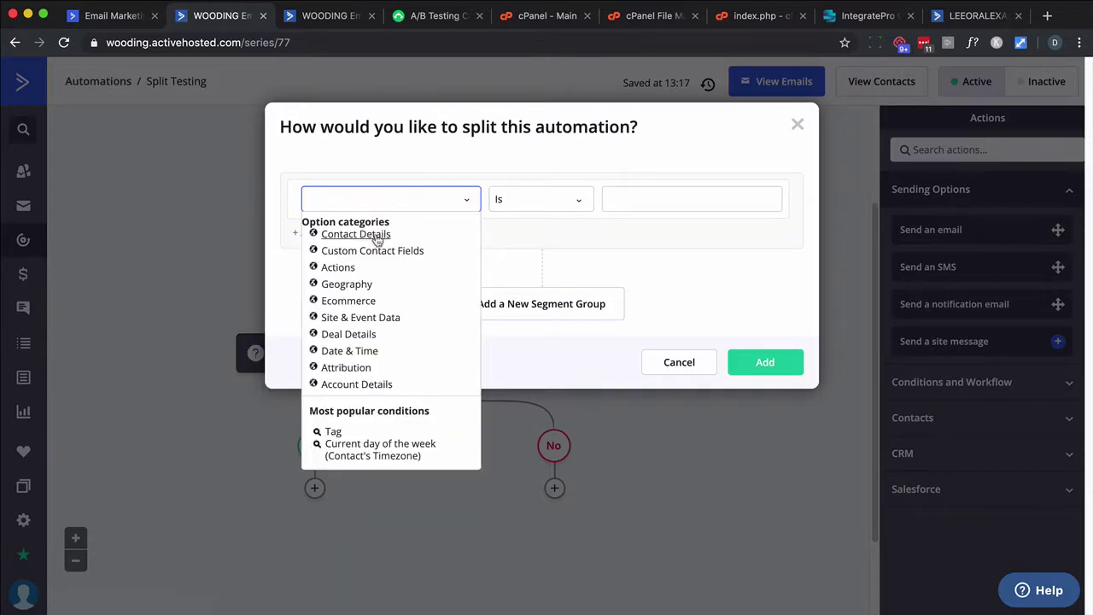
left_click(323, 433)
left_click(718, 190)
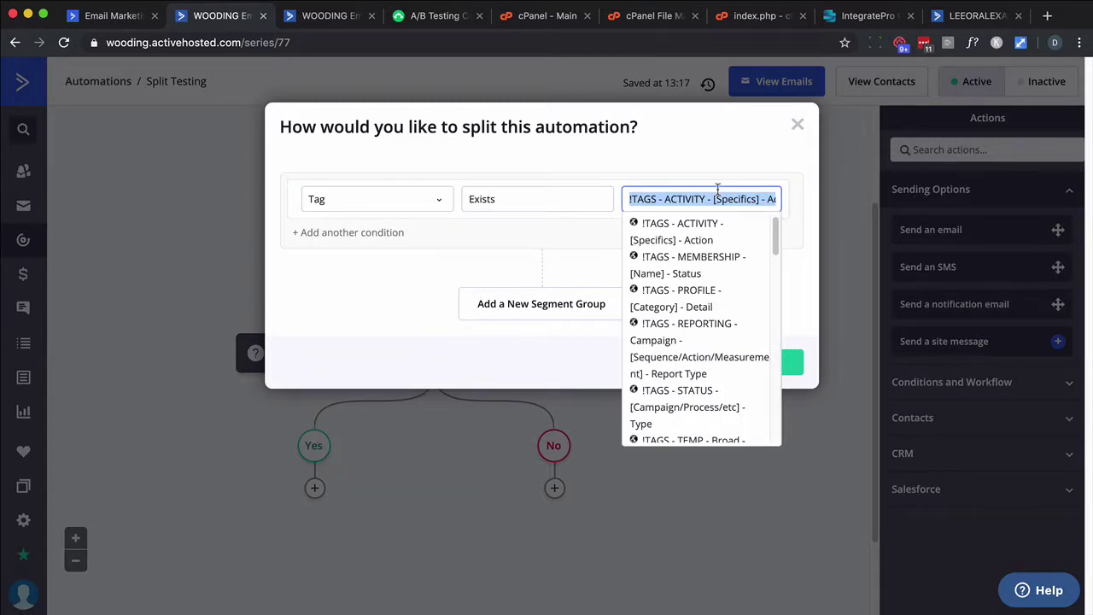
type("splitb")
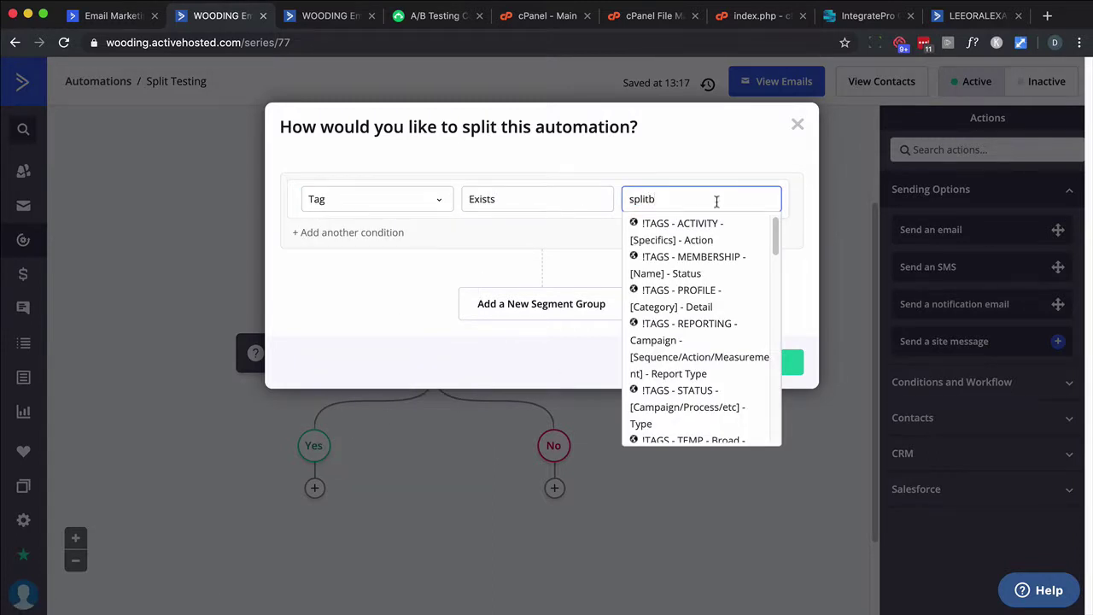
left_click(647, 226)
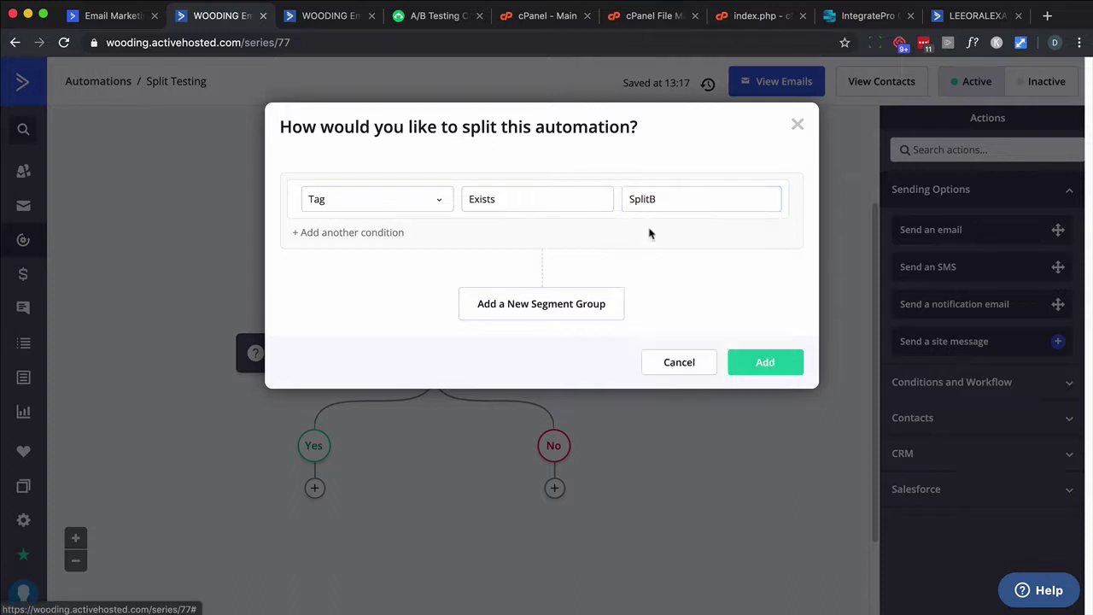
left_click(752, 353)
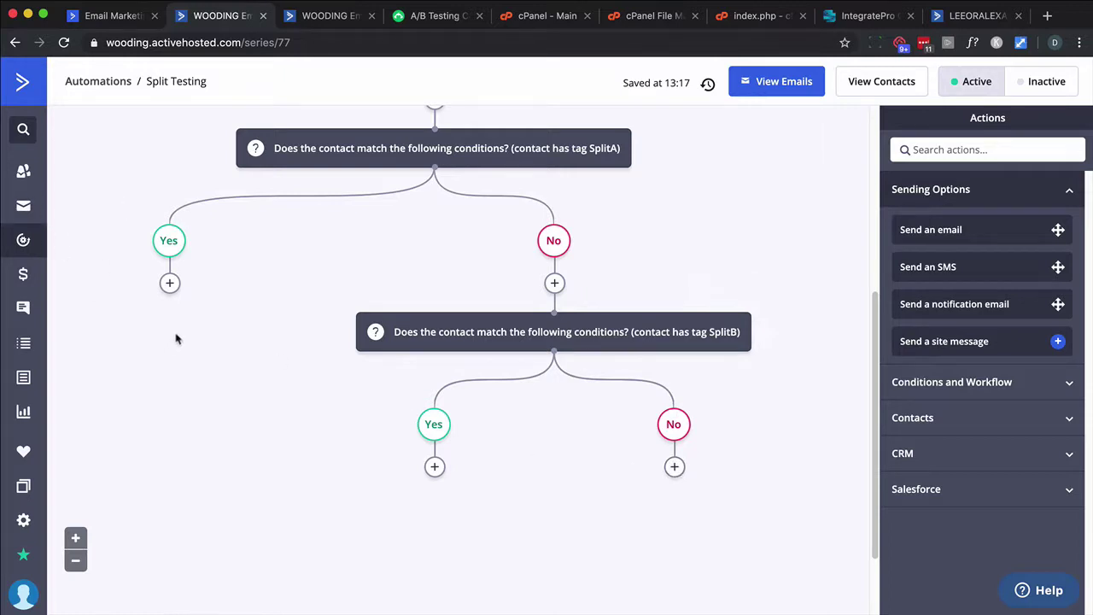
- Send email 'E1 - Subject 1' on the SplitA Yes branch
left_click(170, 283)
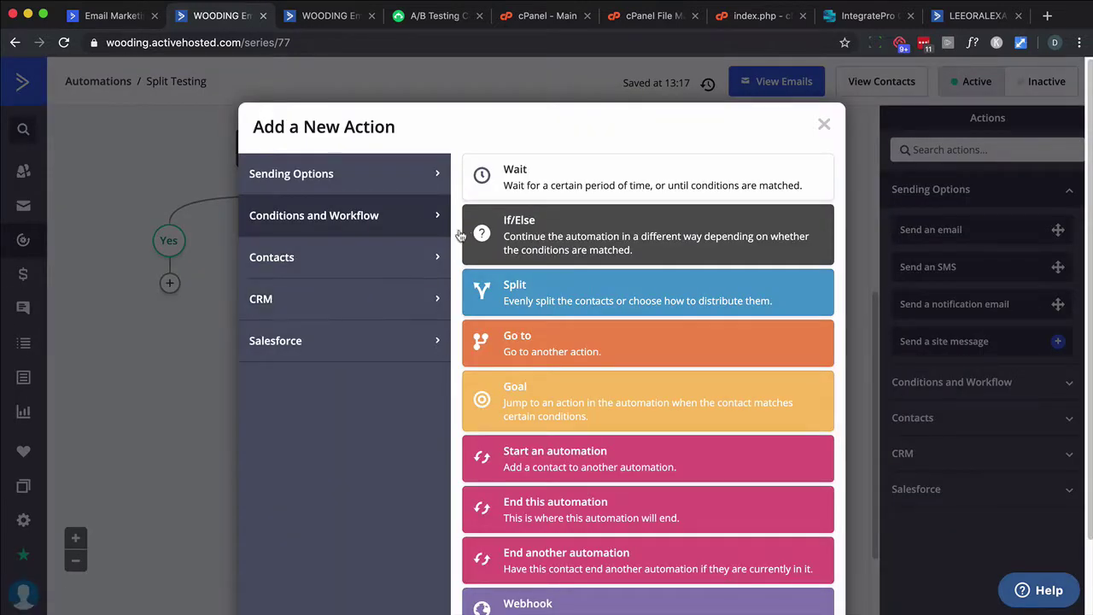
left_click(349, 177)
left_click(526, 181)
left_click(276, 244)
left_click(61, 394)
left_click(383, 338)
- Send email 'E2 - Subject 2' on the SplitB Yes branch
left_click(477, 466)
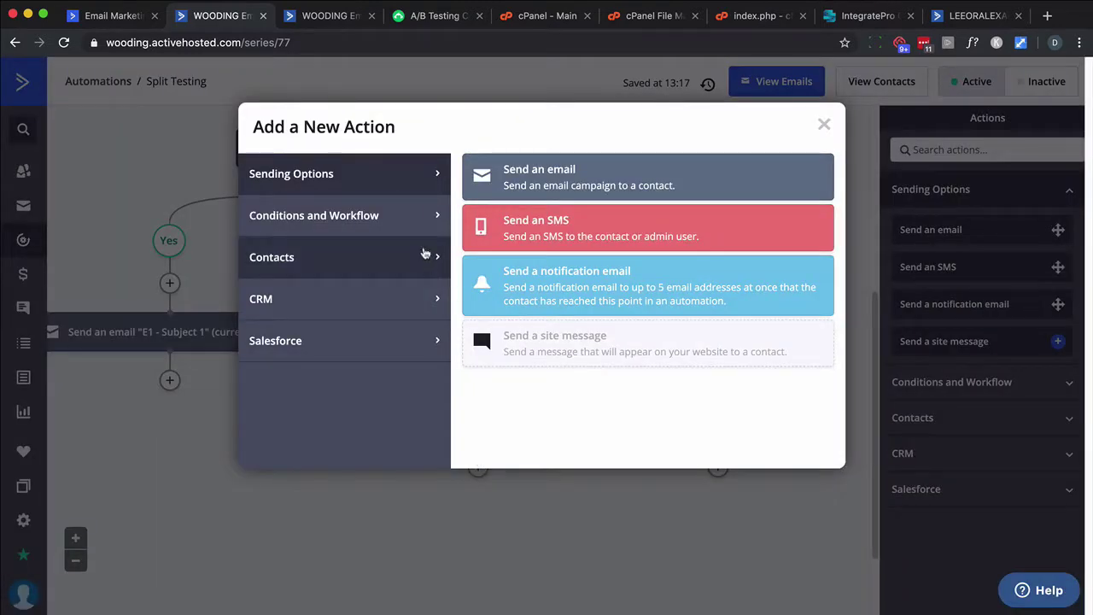
left_click(526, 181)
left_click(402, 425)
left_click(327, 598)
left_click(632, 521)
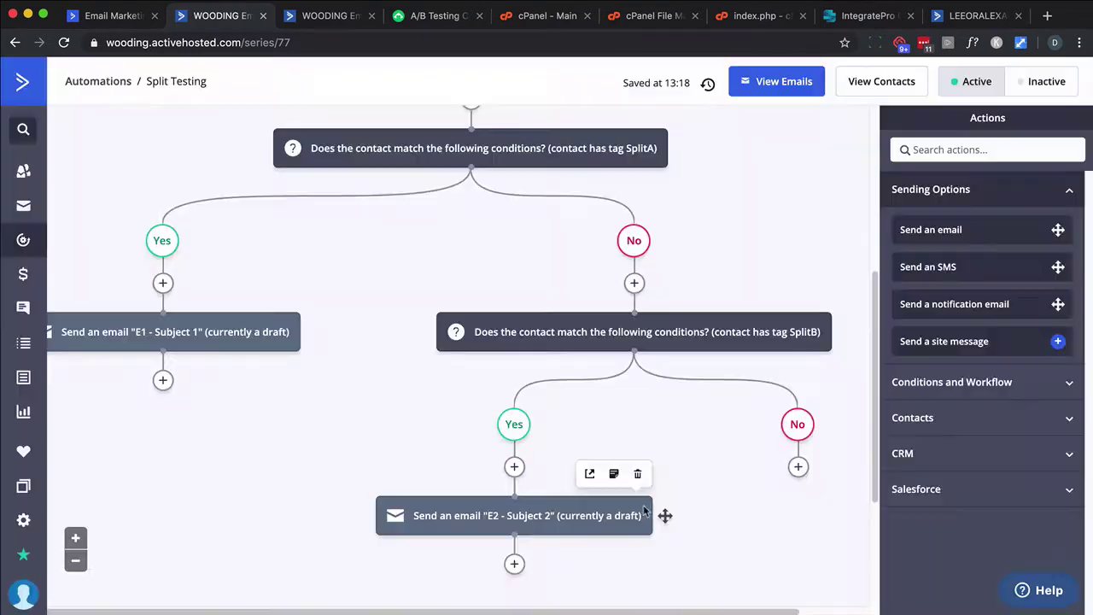
scroll(720, 486, "down", 2)
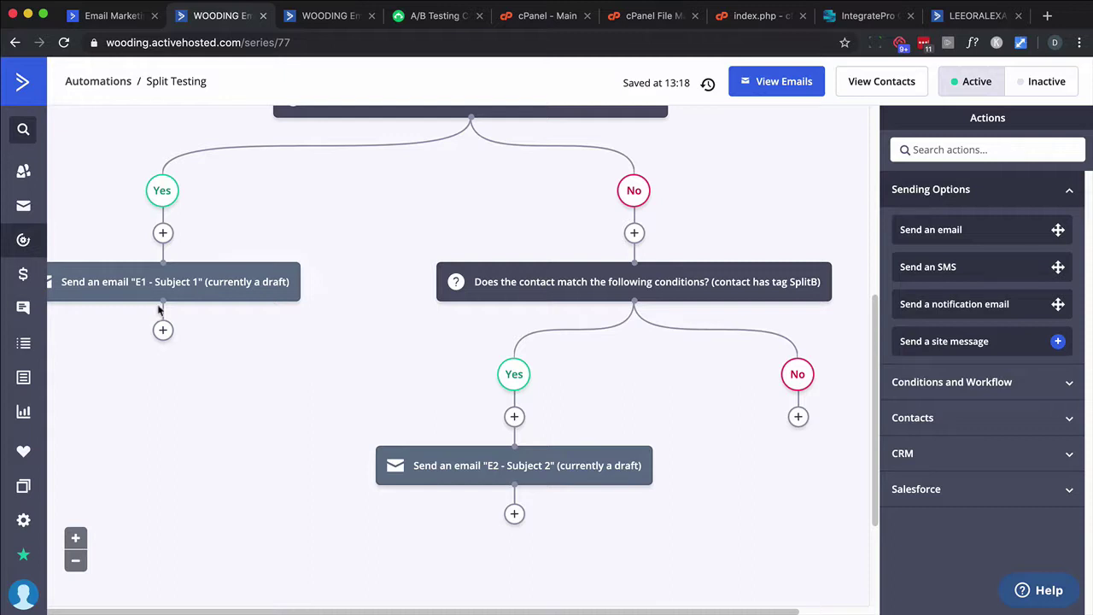
scroll(379, 349, "down", 3)
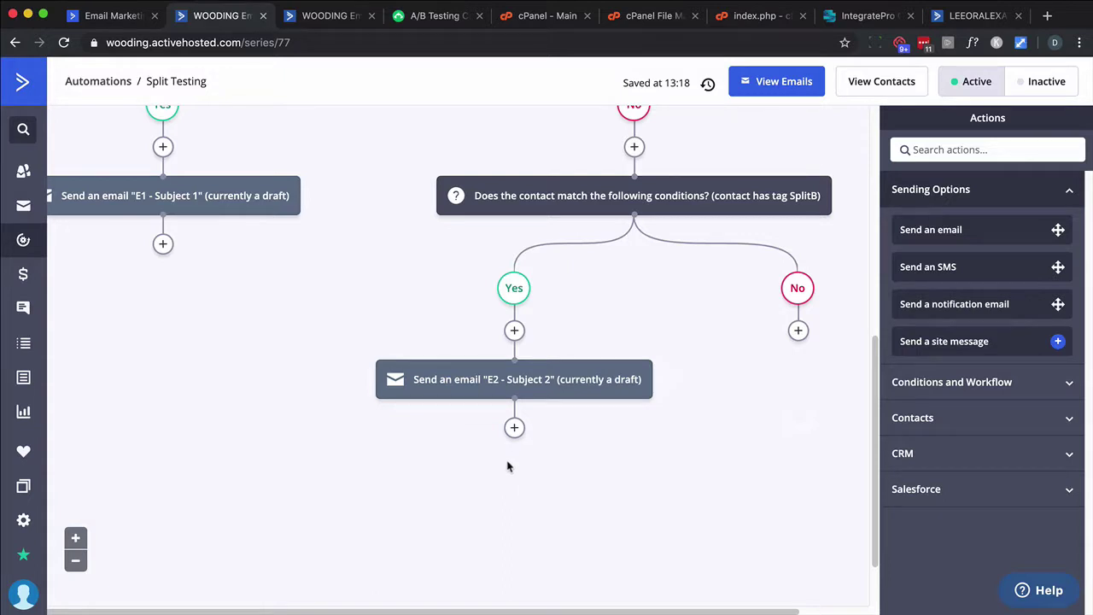
- Add a Remove tags step for SplitA and SplitB below the E2 email
left_click(514, 427)
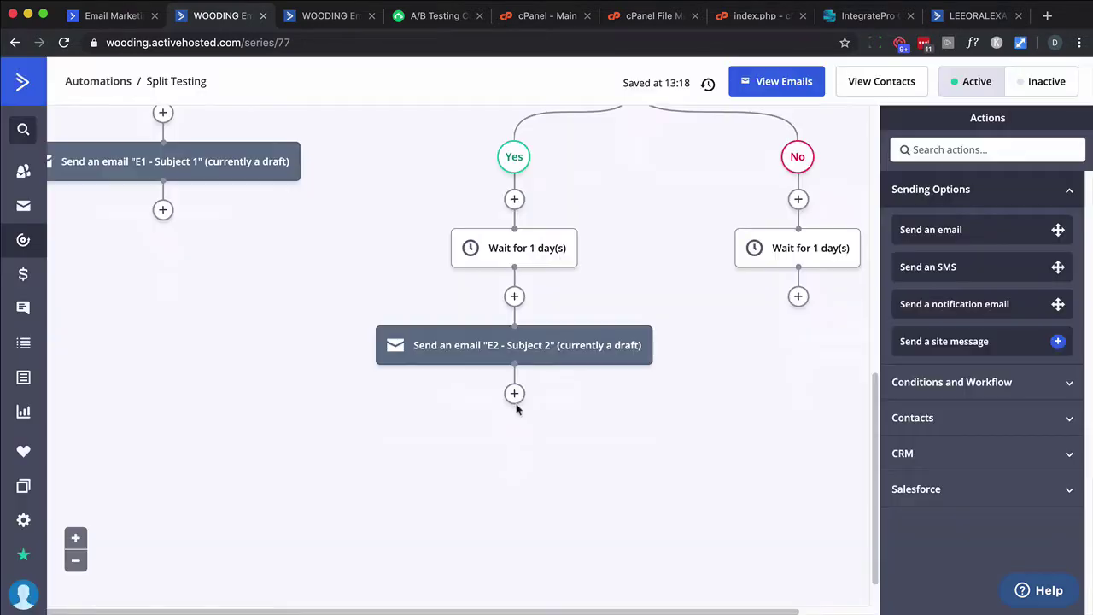
left_click(514, 393)
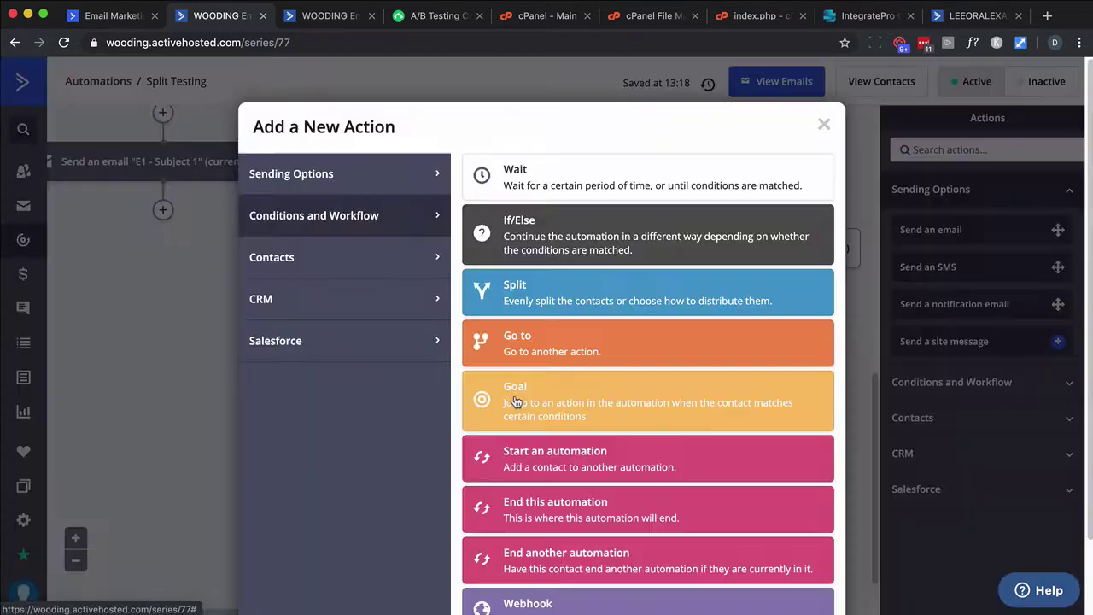
left_click(371, 265)
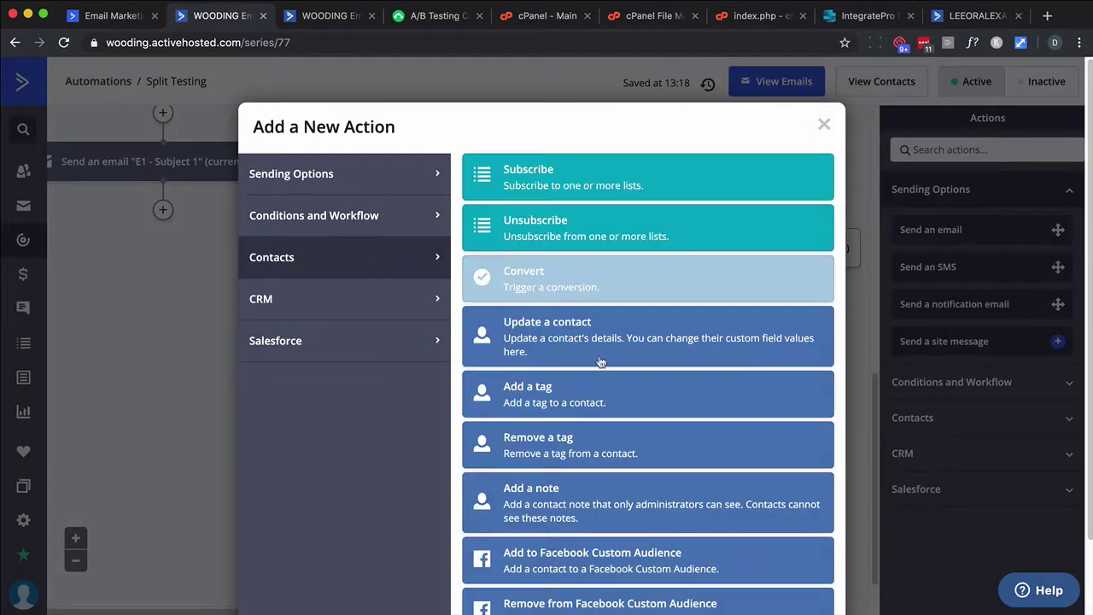
left_click(591, 445)
type("SplitA")
key("Return")
type("SplitB")
key("Return")
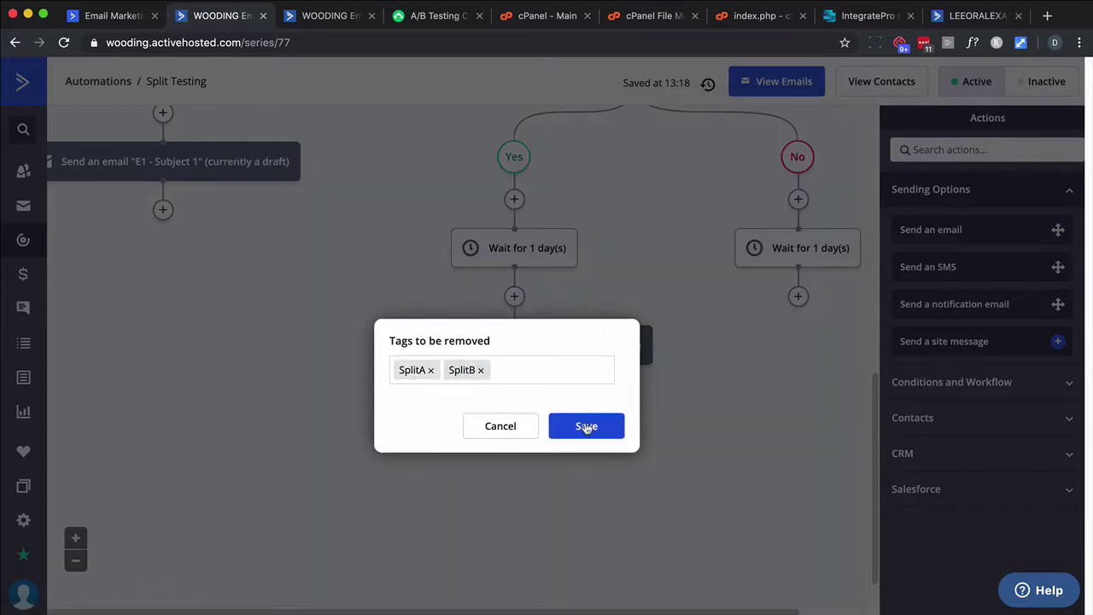
left_click(586, 426)
- Link the other branch to Remove tags with a Go to, then end the automation
left_click(514, 489)
left_click(342, 215)
left_click(492, 336)
left_click_drag(162, 288, 515, 393)
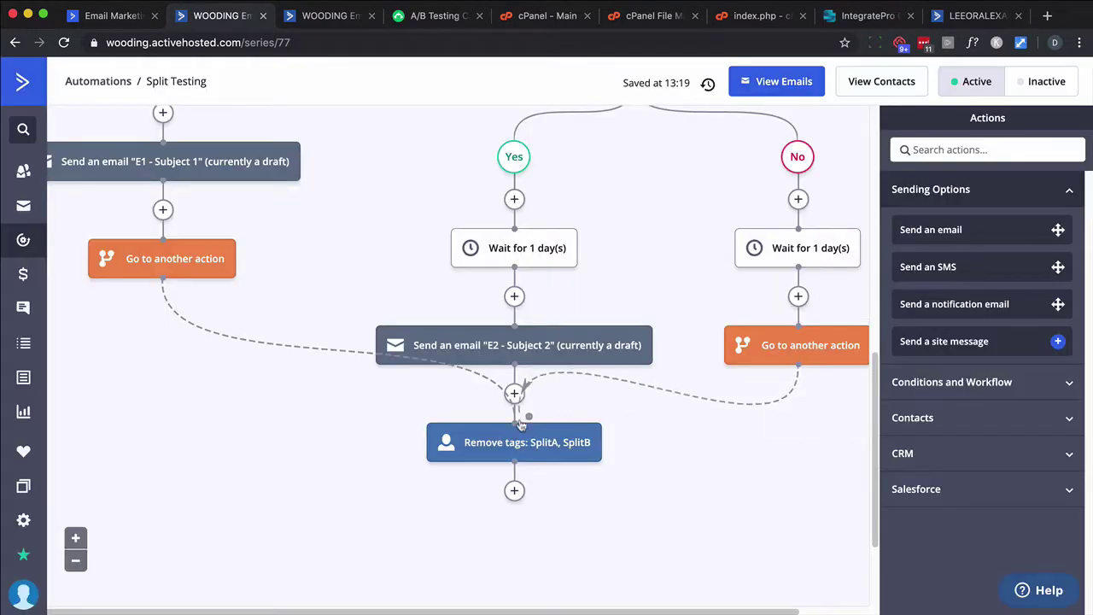
left_click(515, 490)
left_click(513, 502)
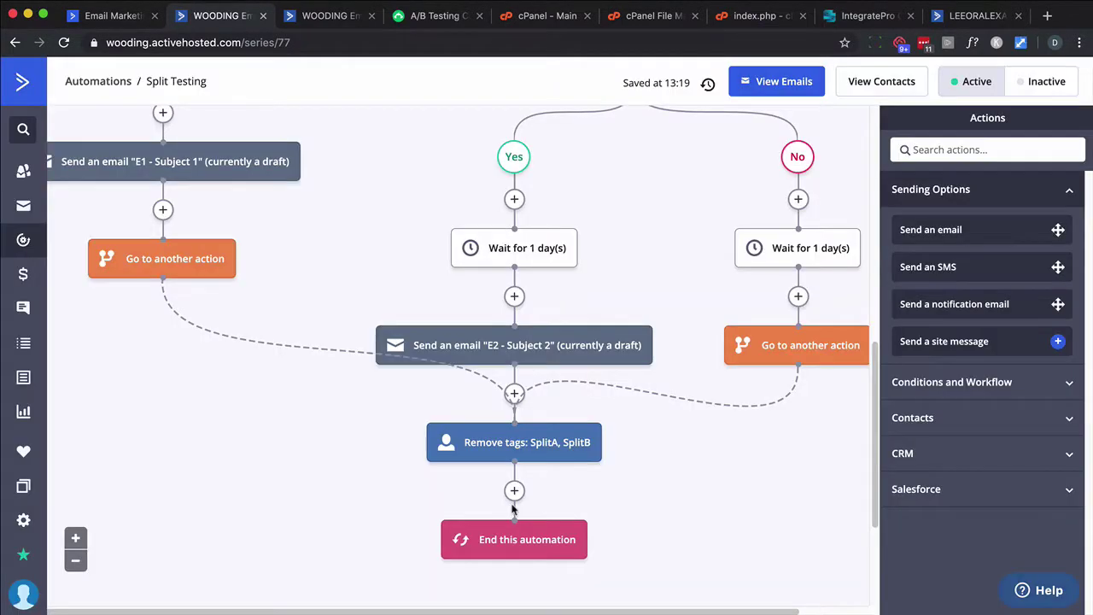
scroll(512, 504, "up", 5)
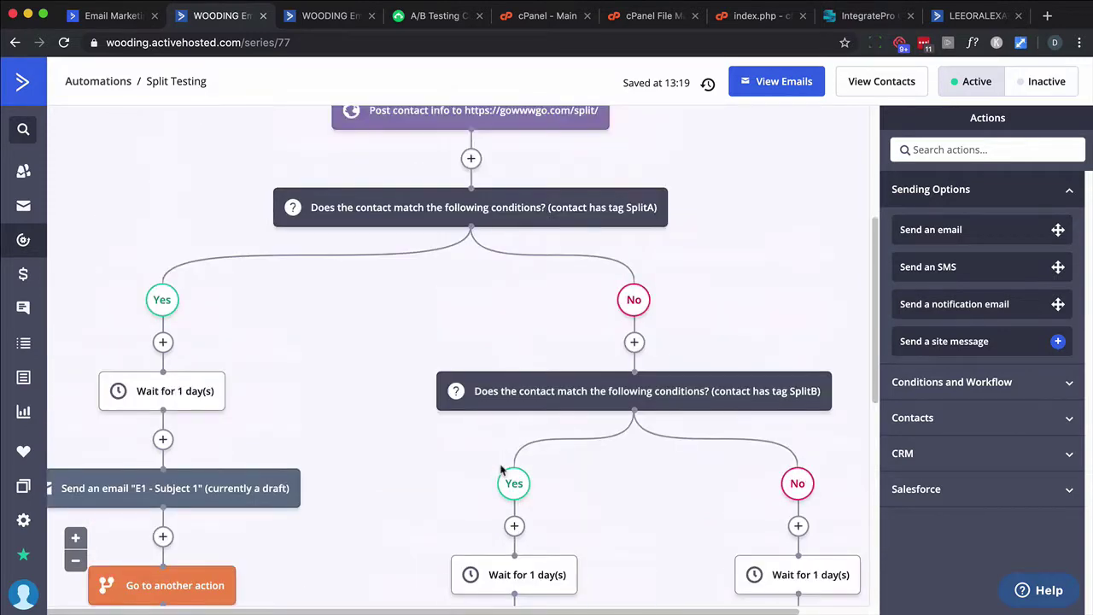
scroll(502, 470, "up", 2)
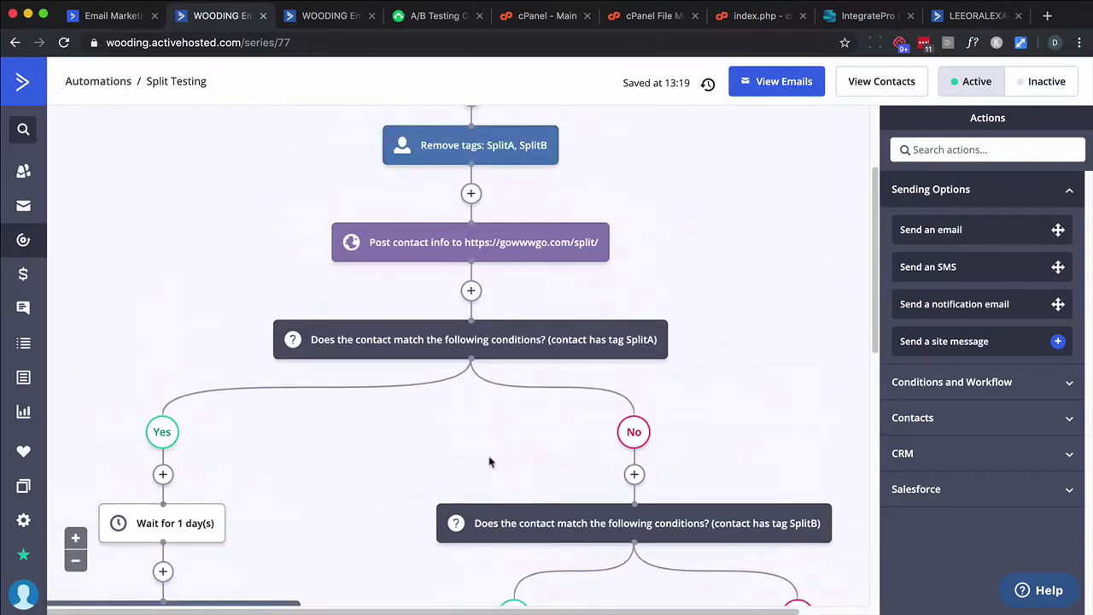
scroll(491, 457, "down", 4)
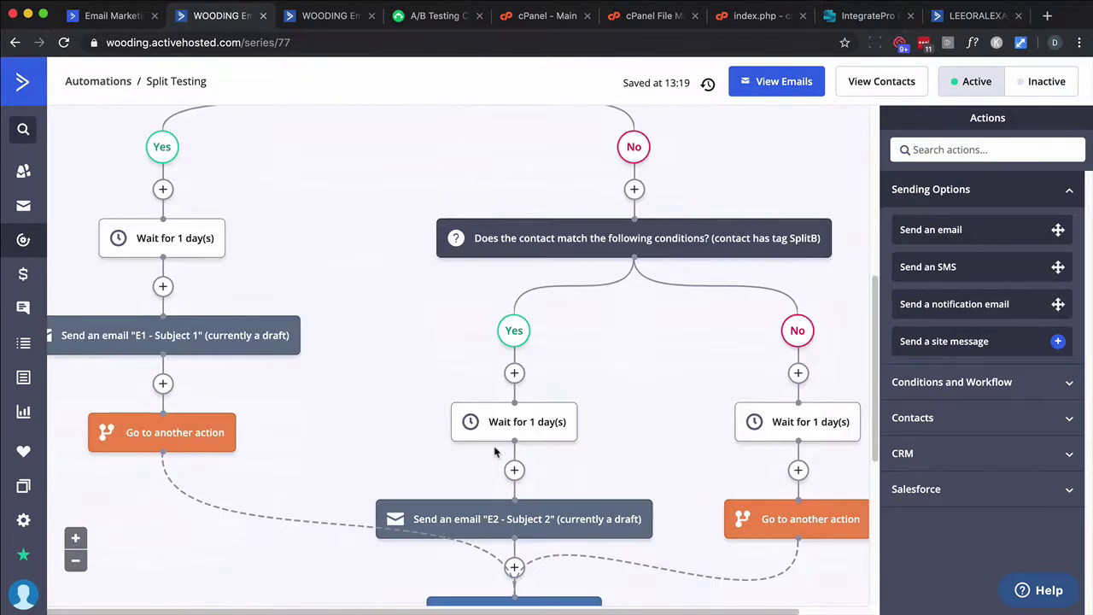
scroll(496, 452, "down", 3)
scroll(496, 441, "up", 3)
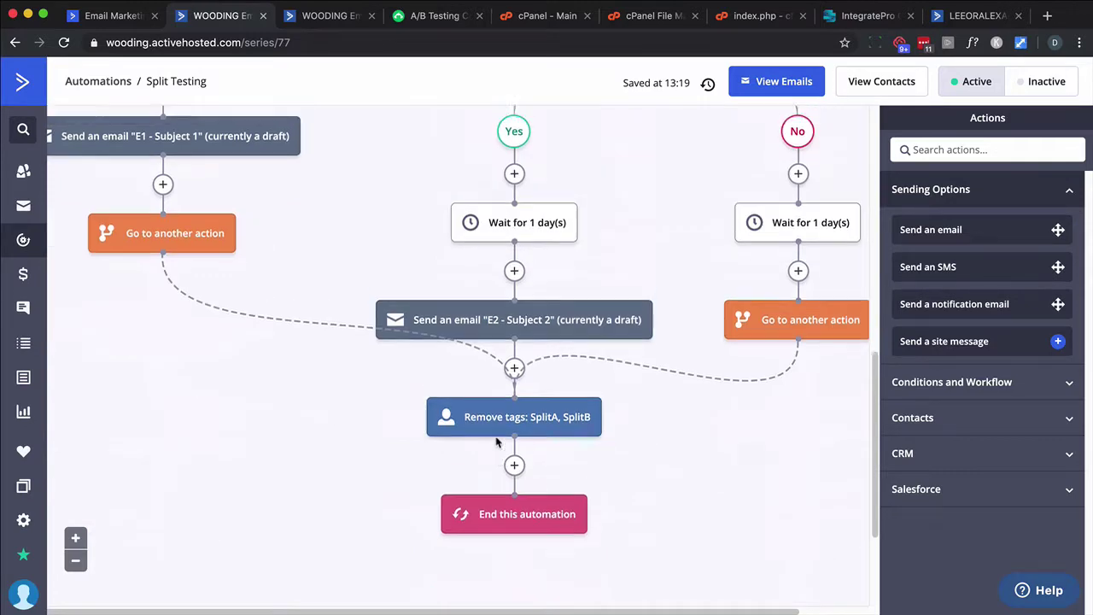
scroll(310, 393, "up", 2)
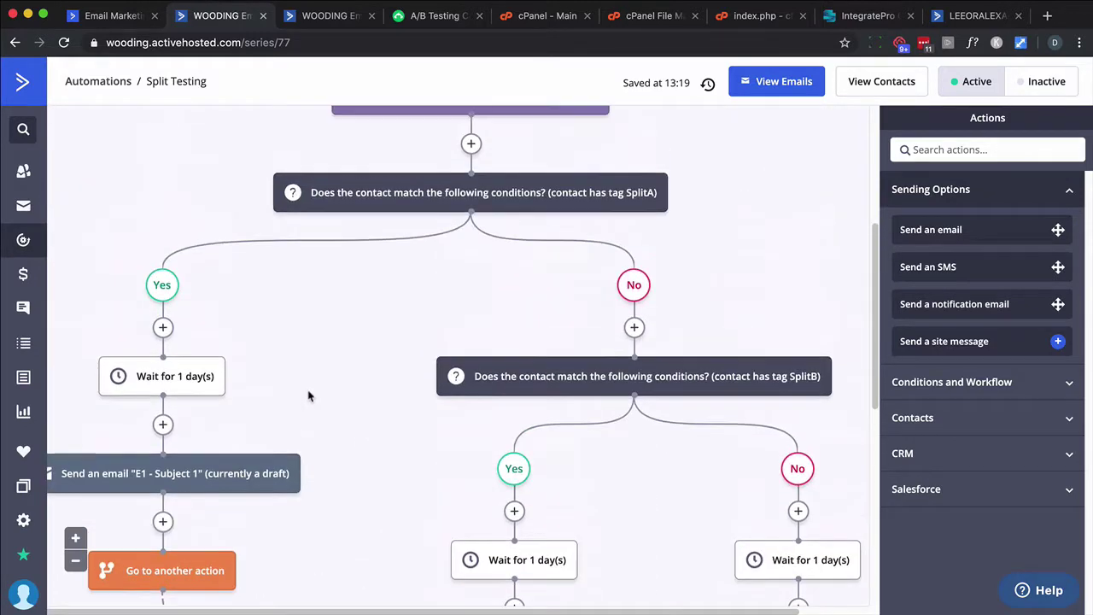
scroll(325, 399, "down", 3)
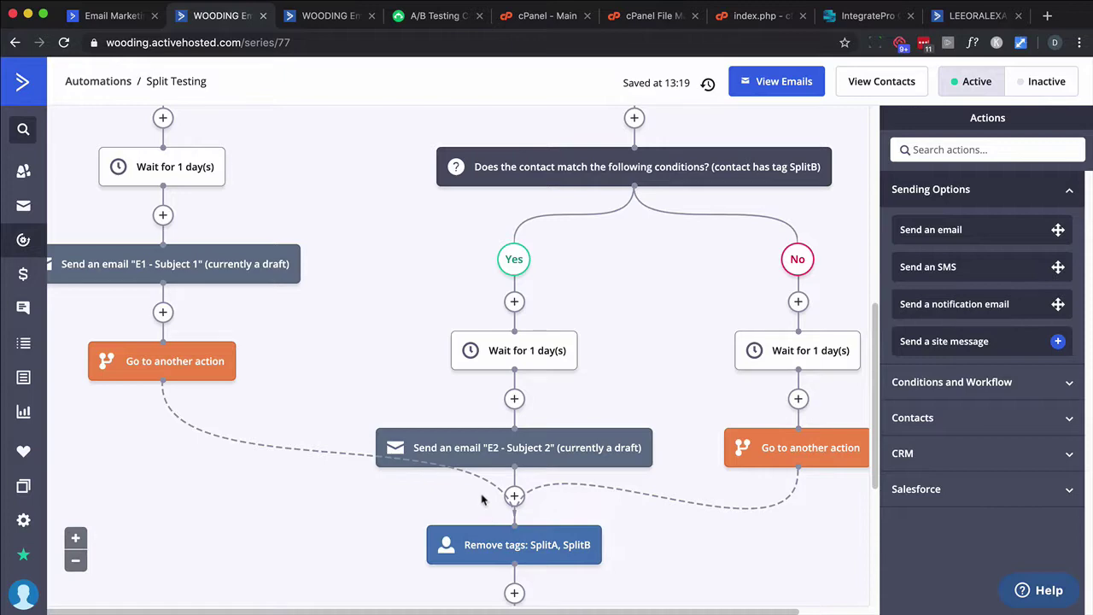
scroll(393, 448, "up", 6)
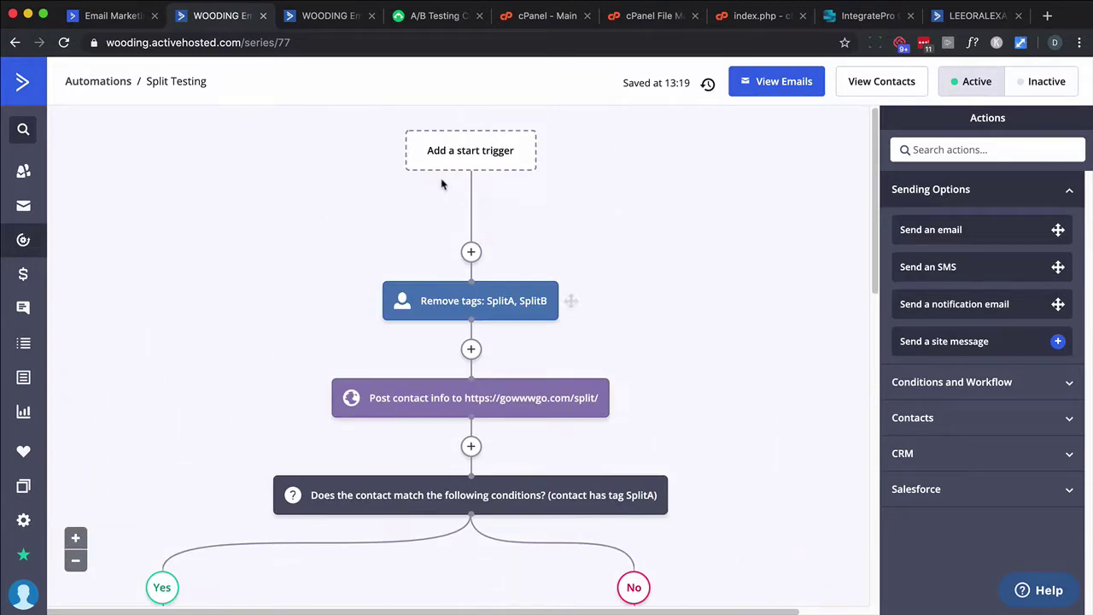
mouse_move(510, 321)
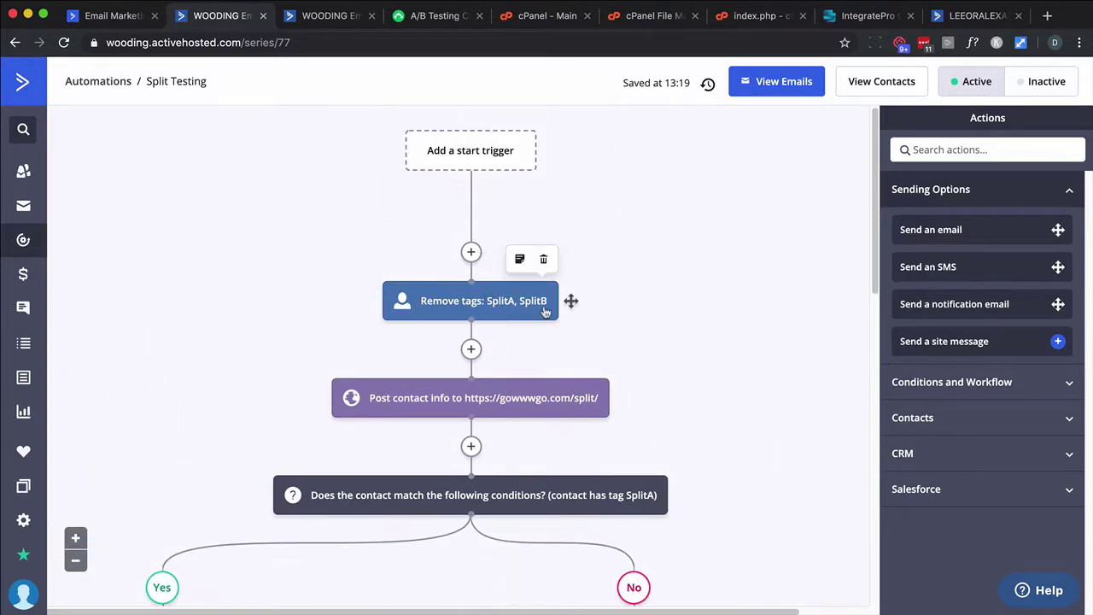
scroll(540, 324, "down", 1)
scroll(272, 482, "down", 2)
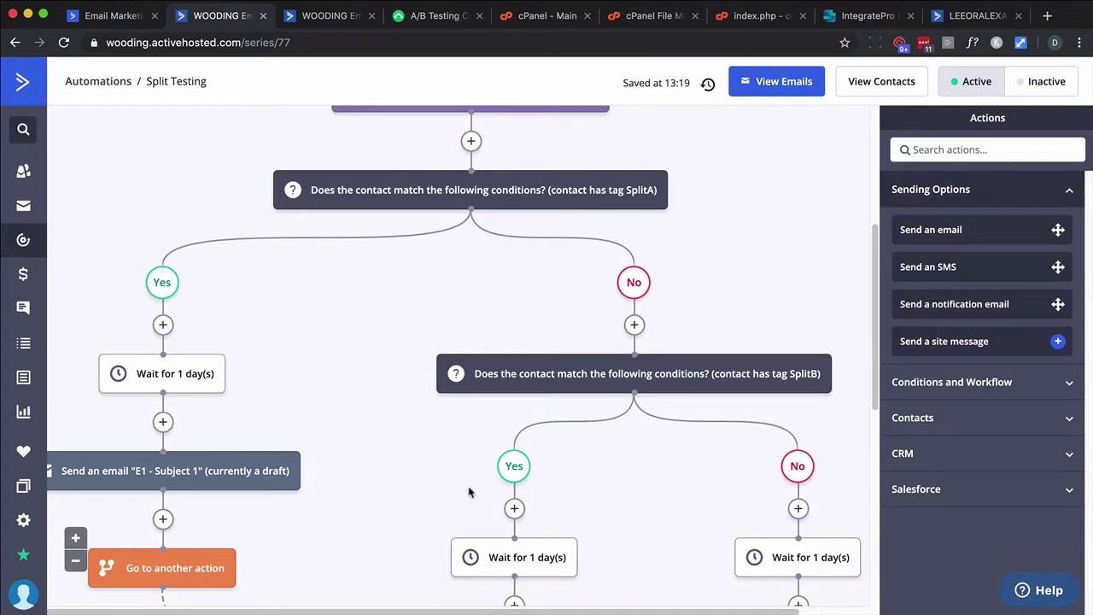
- Add the test contact to the Split Testing automation from its contact page
left_click(325, 23)
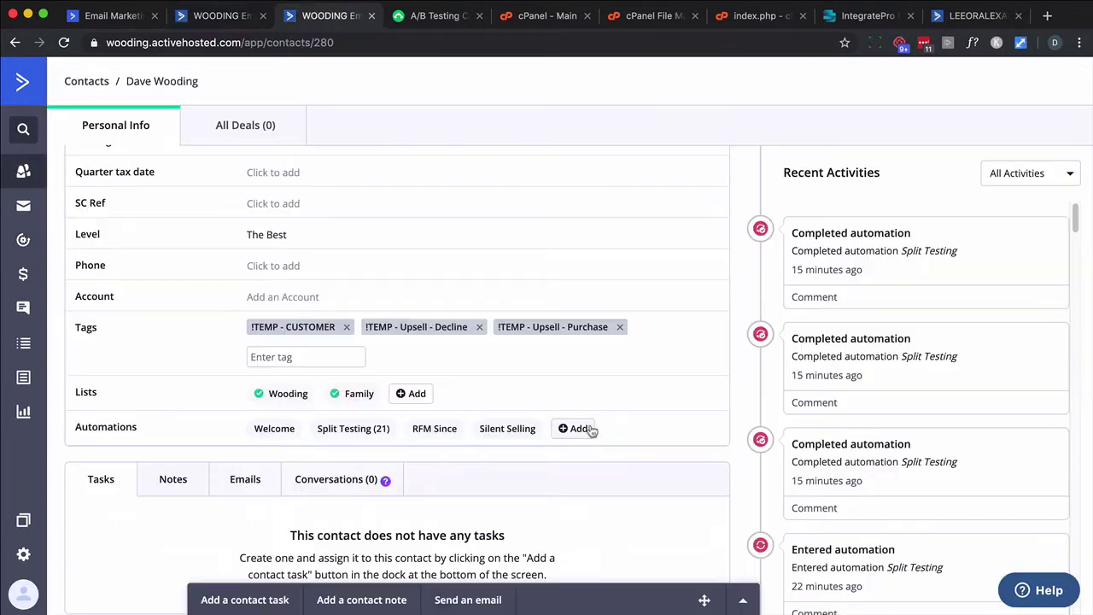
mouse_move(369, 440)
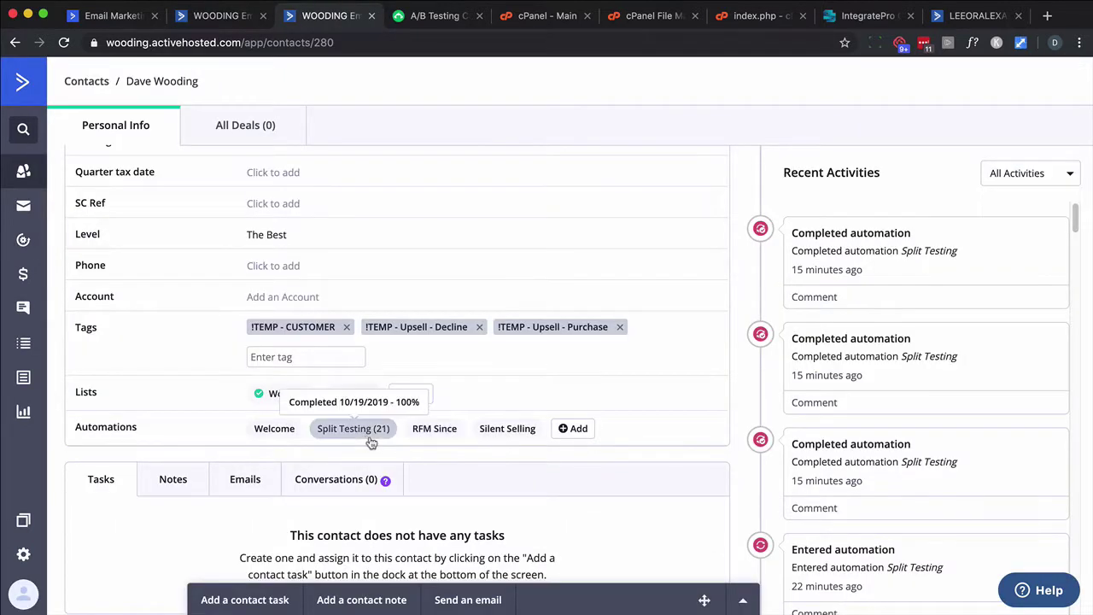
left_click(576, 429)
scroll(524, 313, "down", 5)
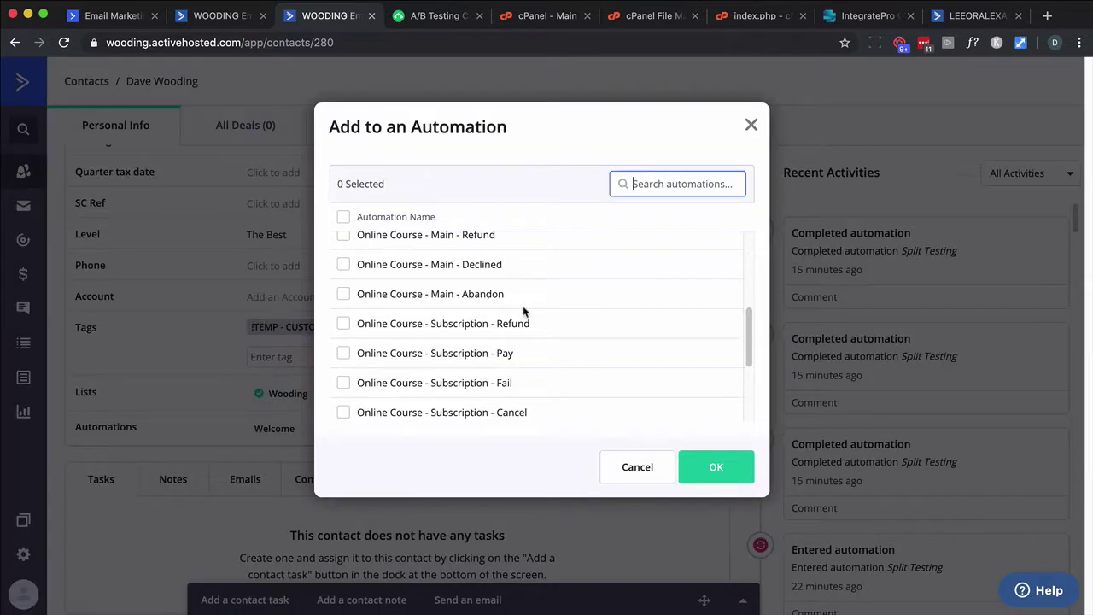
left_click(376, 395)
left_click(714, 468)
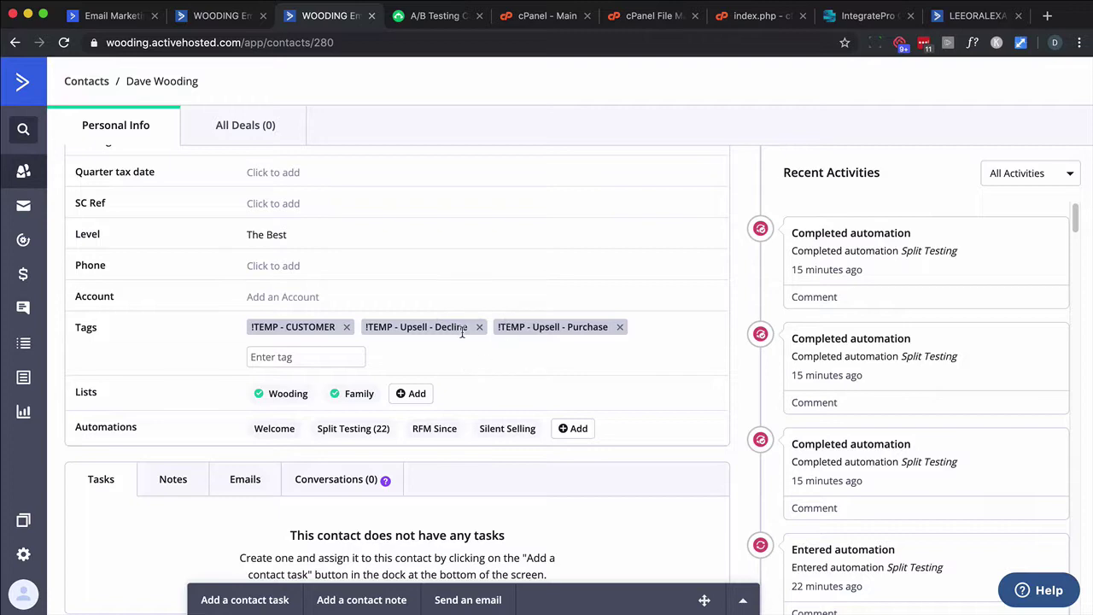
- Reload the contact and workflow pages to confirm the contact is queued on the SplitB wait
left_click(62, 42)
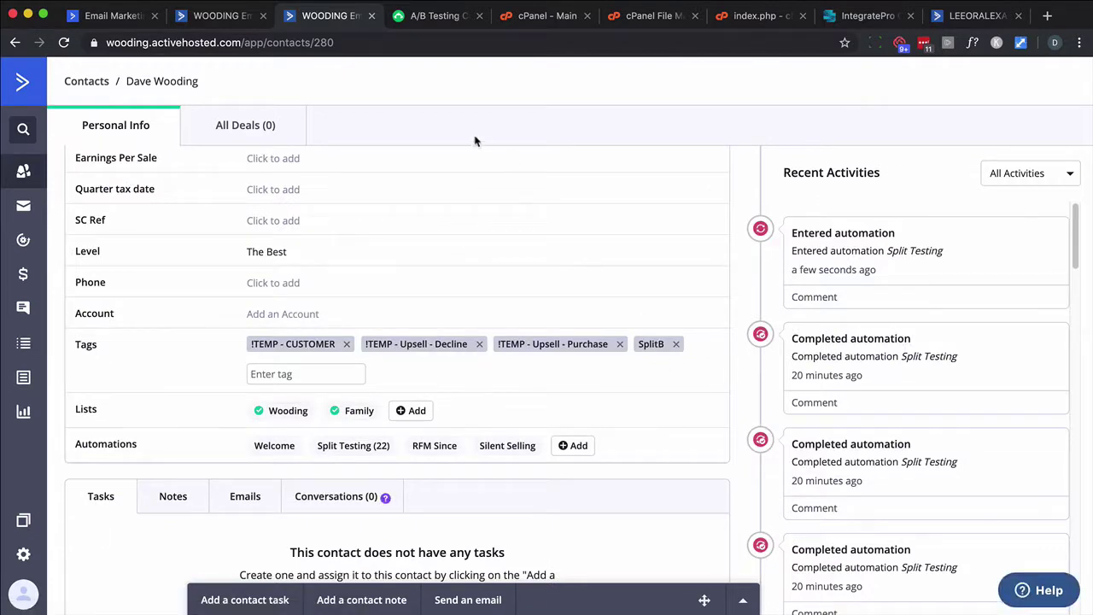
left_click(227, 17)
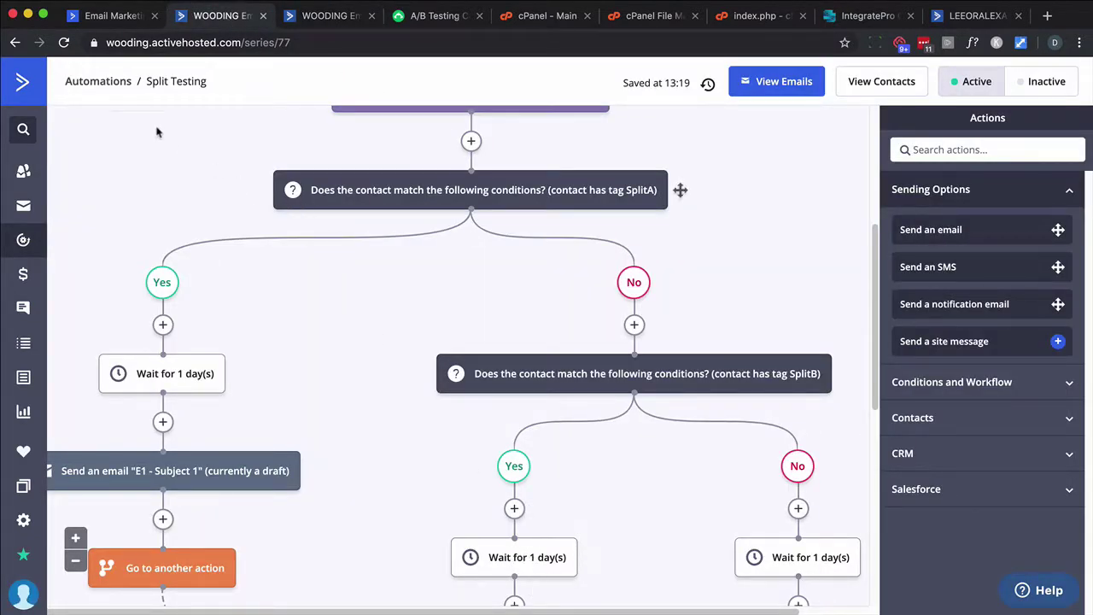
left_click(62, 42)
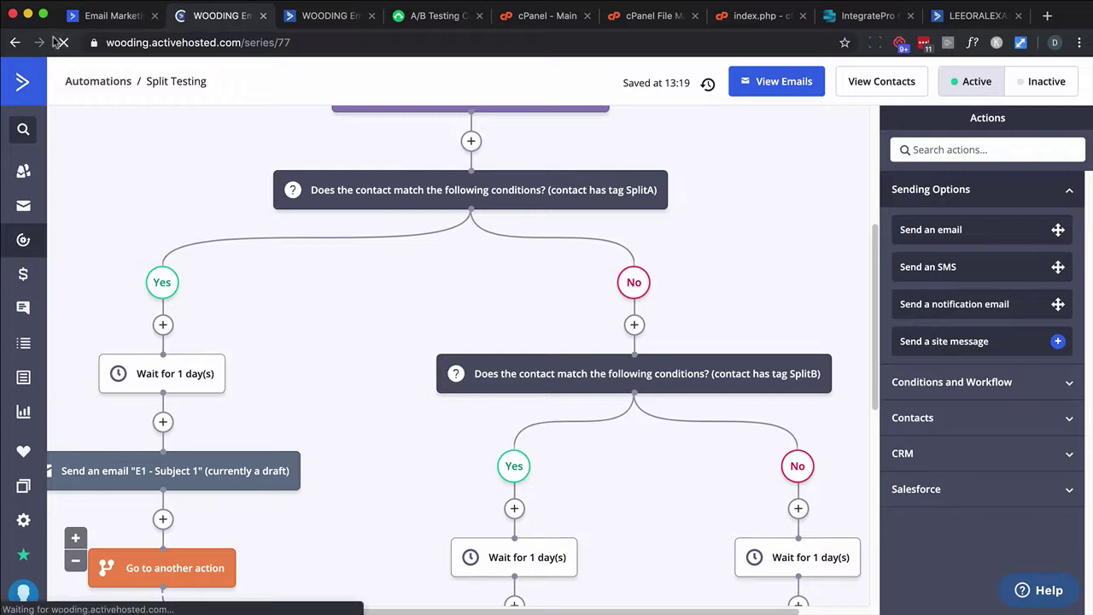
scroll(561, 317, "down", 5)
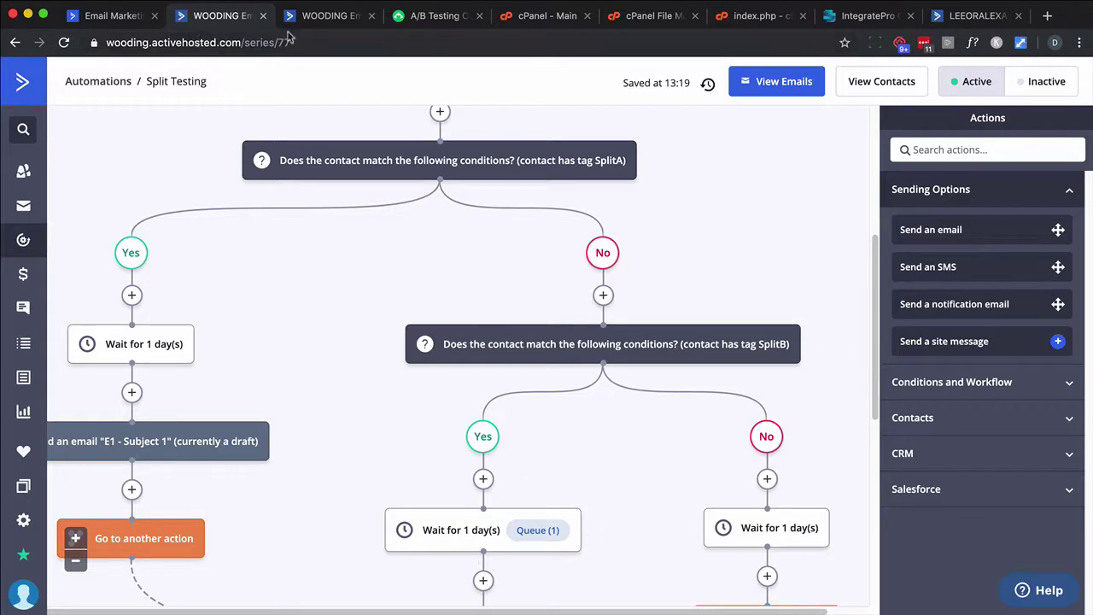
- Bulk edit all 57 contacts to add them to the Split Testing automation and confirm
left_click(321, 16)
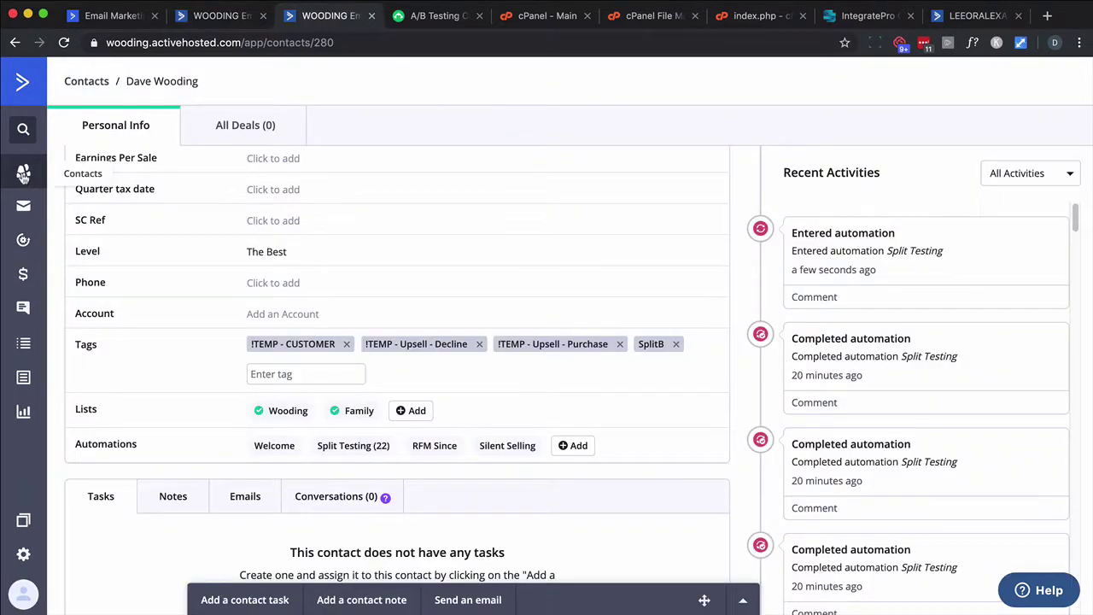
left_click(23, 174)
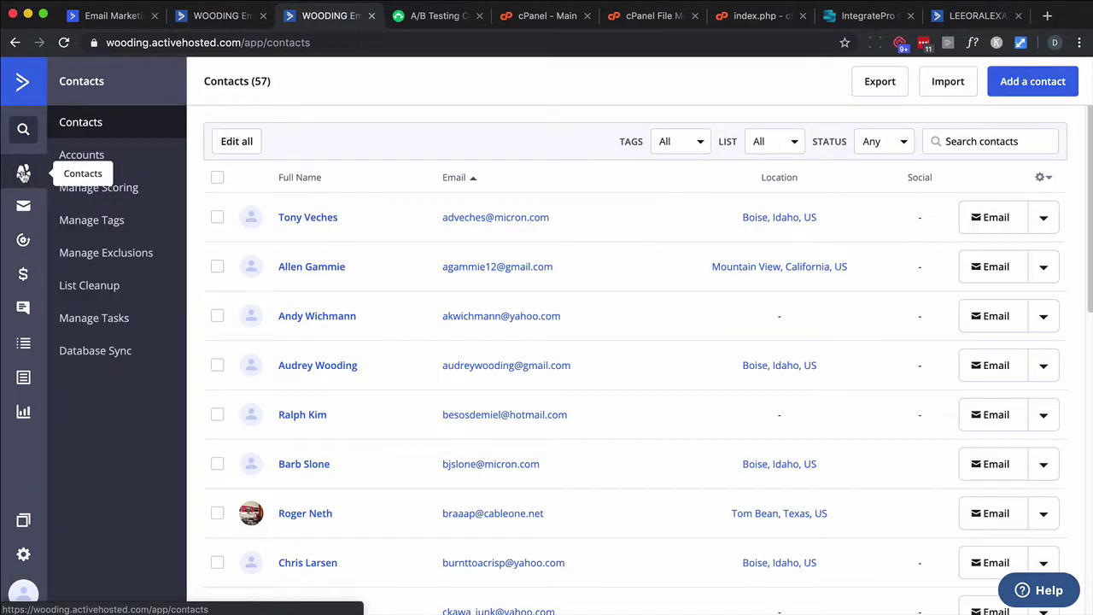
left_click(231, 141)
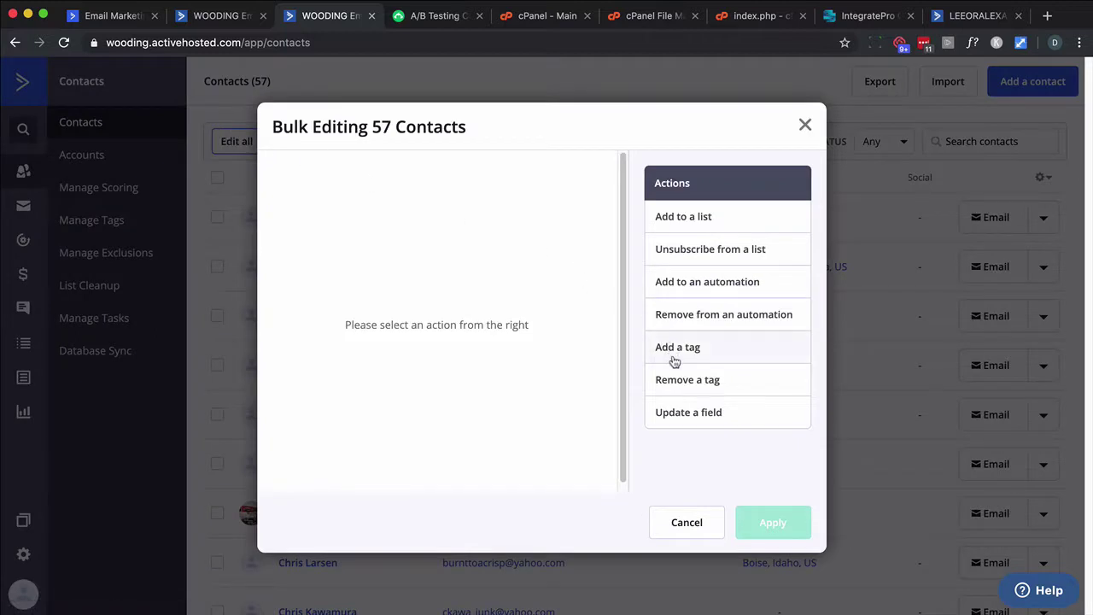
left_click(692, 289)
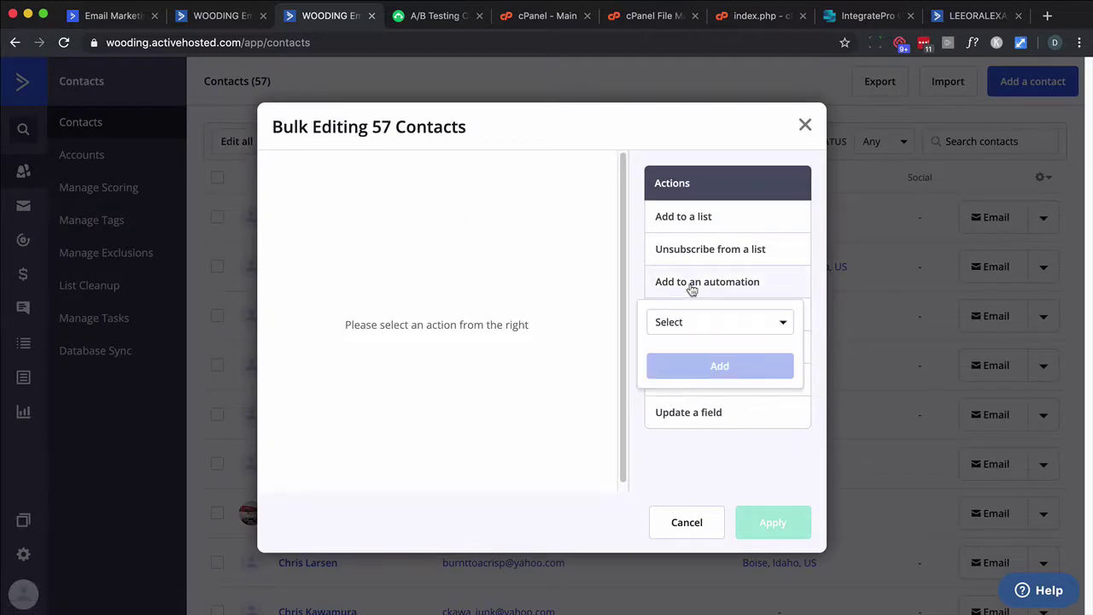
left_click(774, 322)
scroll(723, 410, "down", 2)
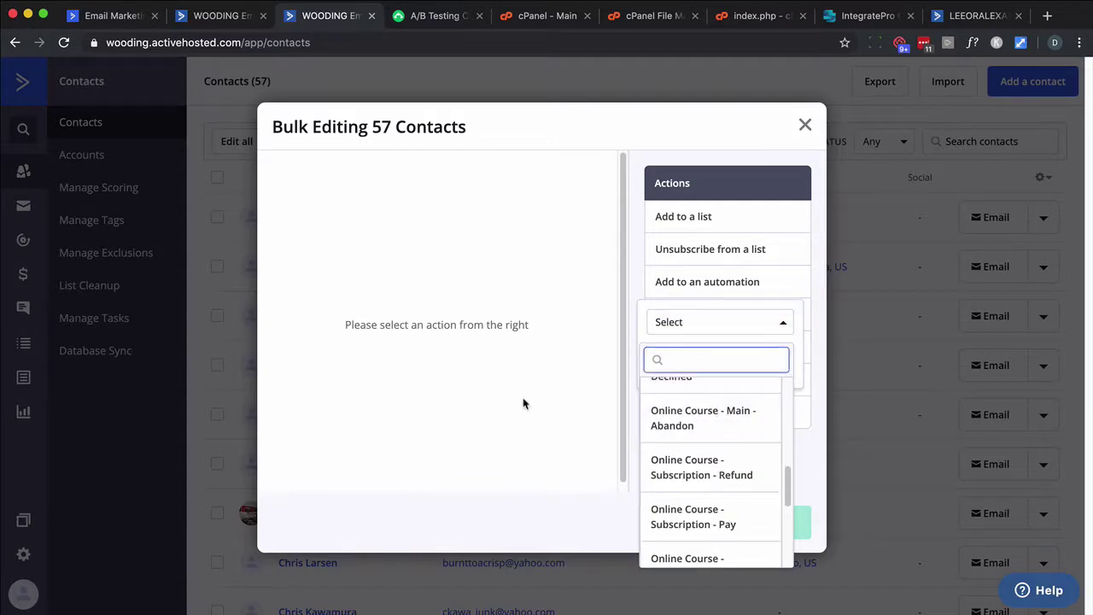
type("split")
left_click(671, 394)
left_click(724, 402)
left_click(773, 521)
left_click(742, 251)
left_click(741, 250)
left_click(224, 15)
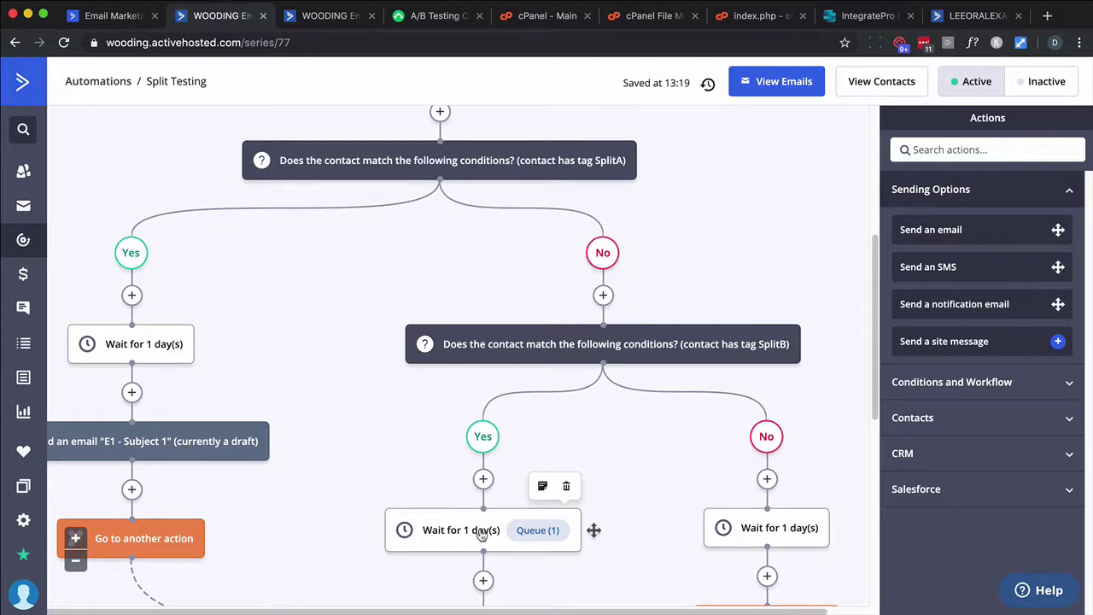
- Reload Split Testing and scroll to see 30 queued on SplitA's wait, 28 on SplitB's
left_click(64, 43)
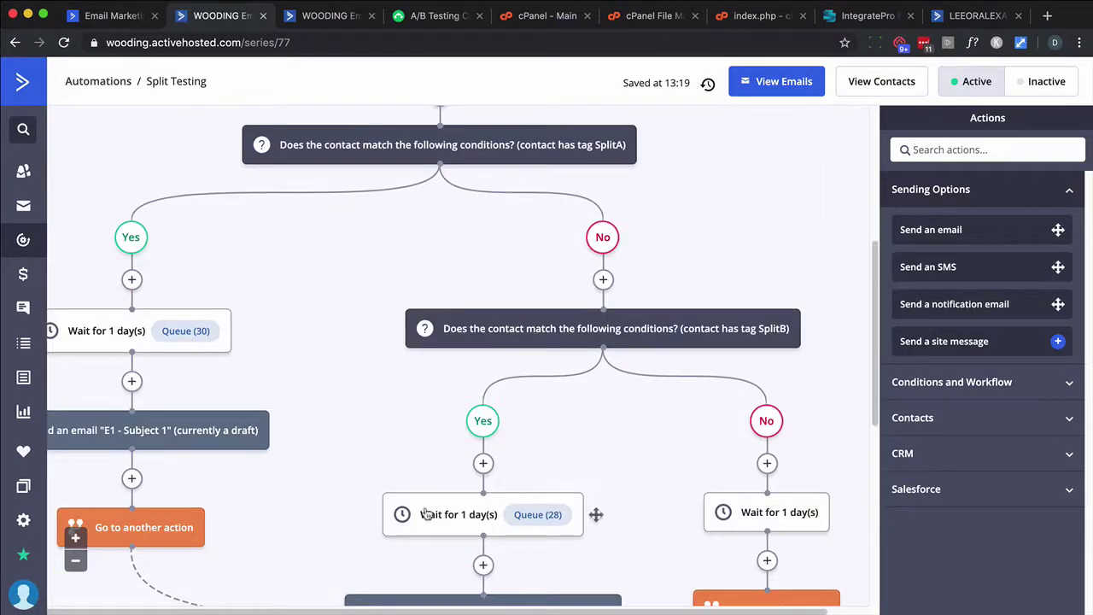
scroll(490, 487, "down", 1)
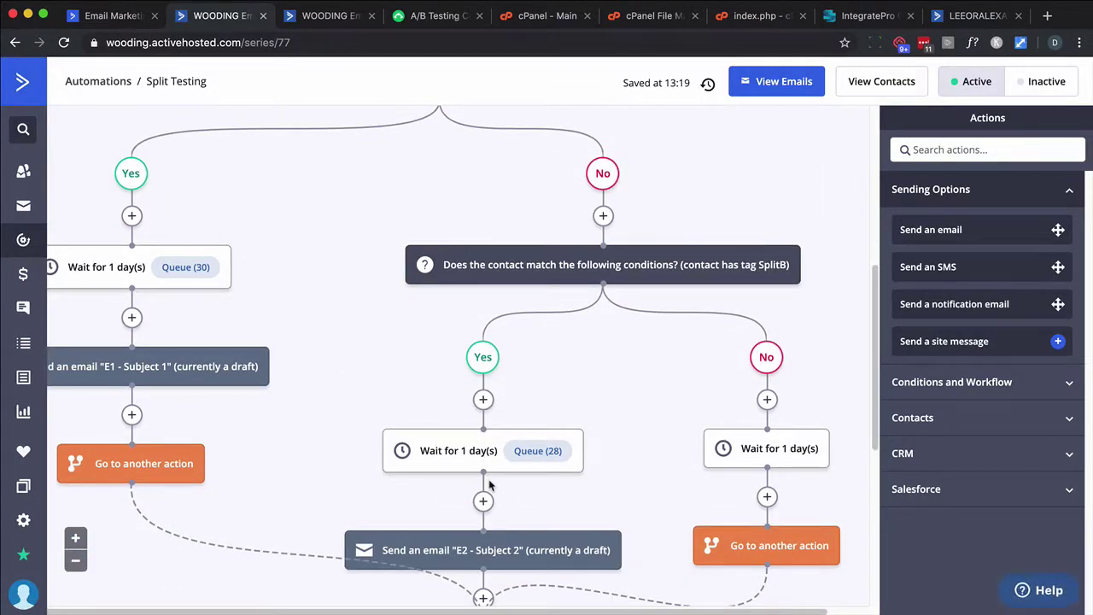